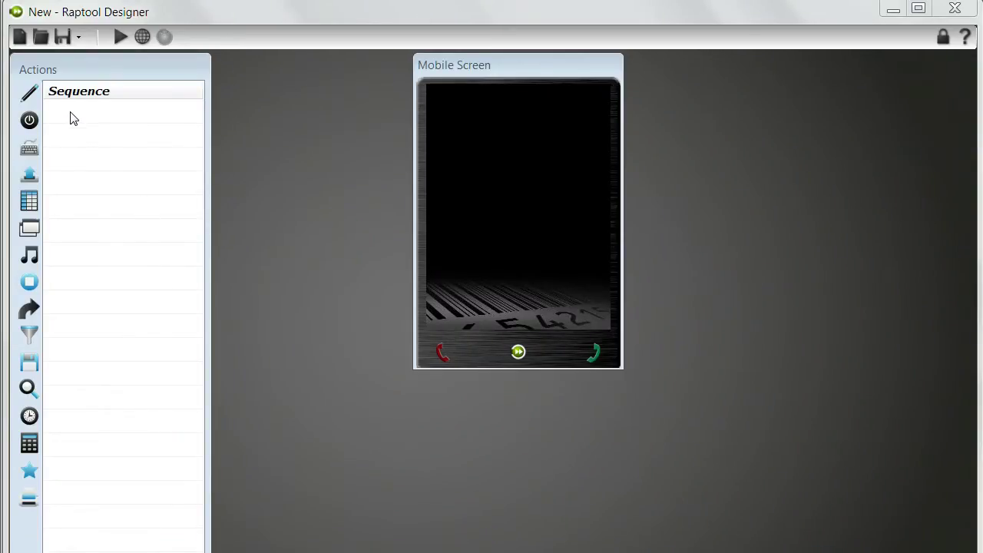
# Replace the Text1 placeholder with the header text 'Price change'.
pyautogui.click(22, 94)
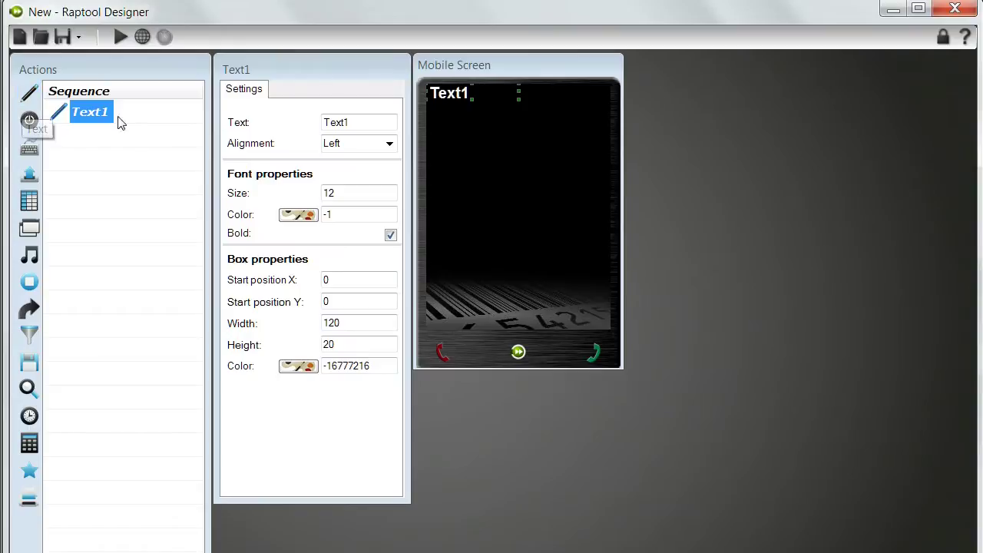
pyautogui.doubleClick(370, 123)
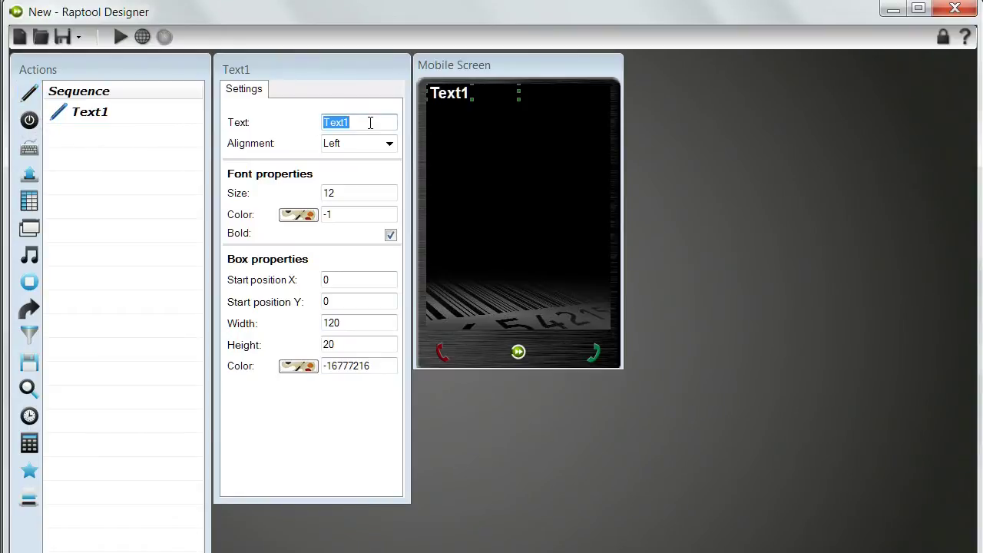
pyautogui.write('Price change')
pyautogui.press('Return')
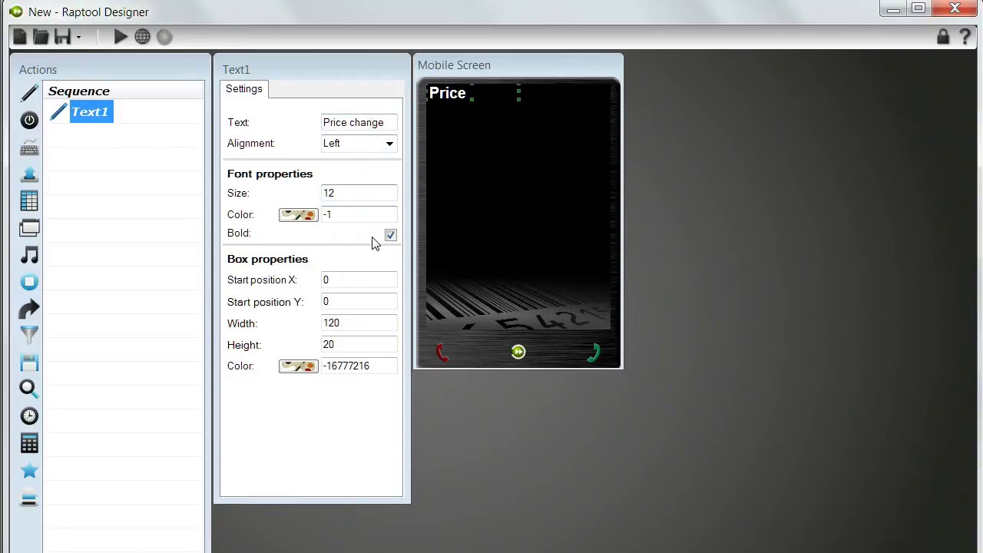
# Resize the header box to 240 wide by 50 high.
pyautogui.doubleClick(372, 320)
pyautogui.write('240')
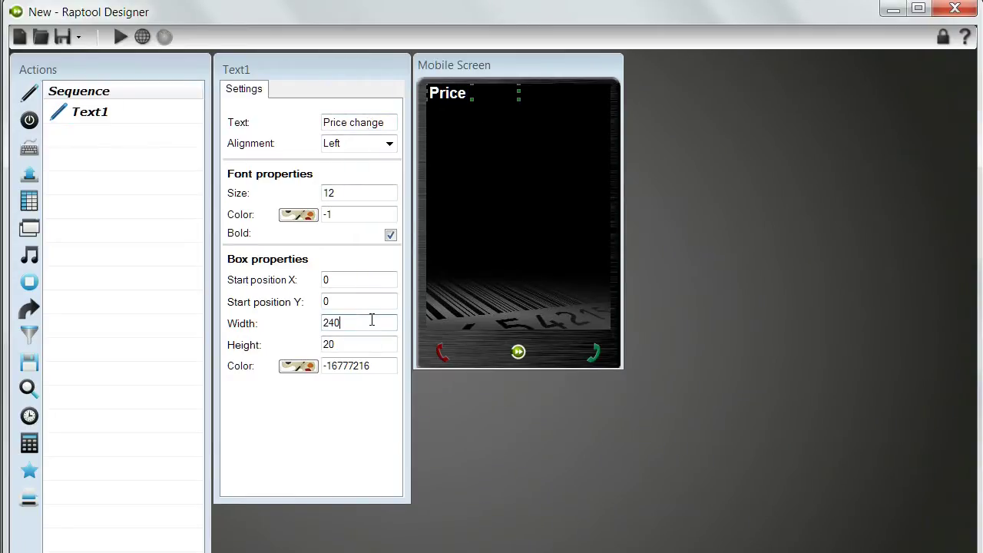
pyautogui.press('Return')
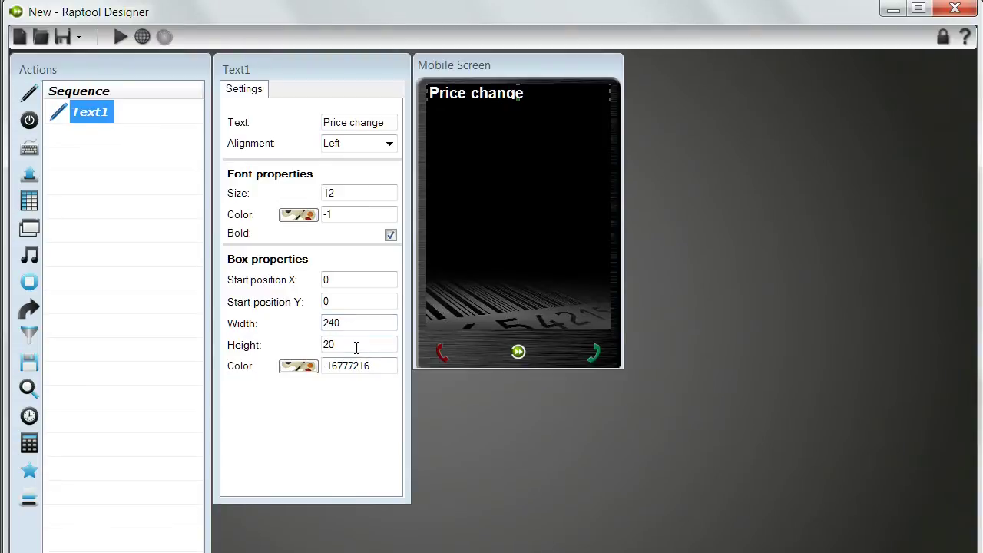
pyautogui.doubleClick(357, 347)
pyautogui.press('Return')
# Make the header font size 16, centred, on a dark green box.
pyautogui.click(344, 193)
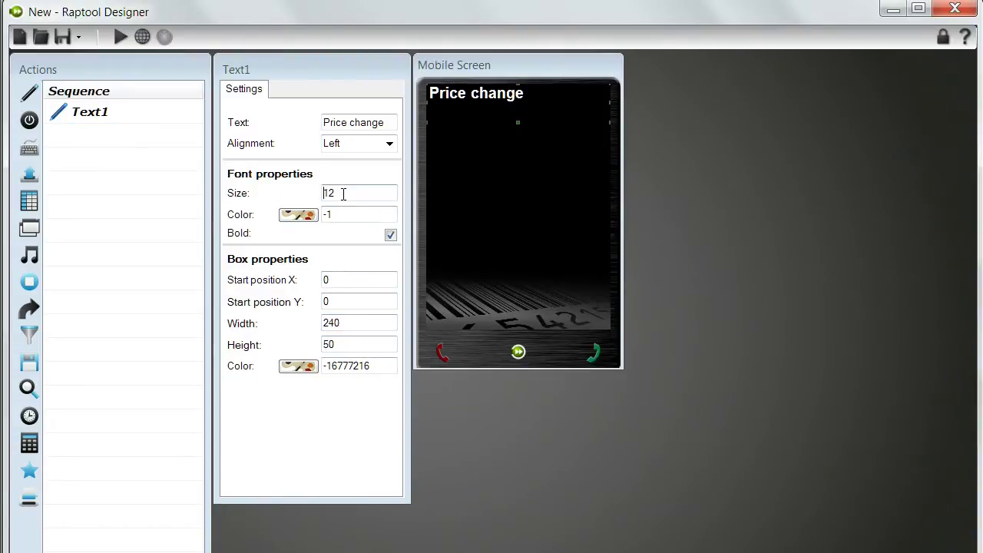
pyautogui.doubleClick(343, 194)
pyautogui.write('16')
pyautogui.press('Return')
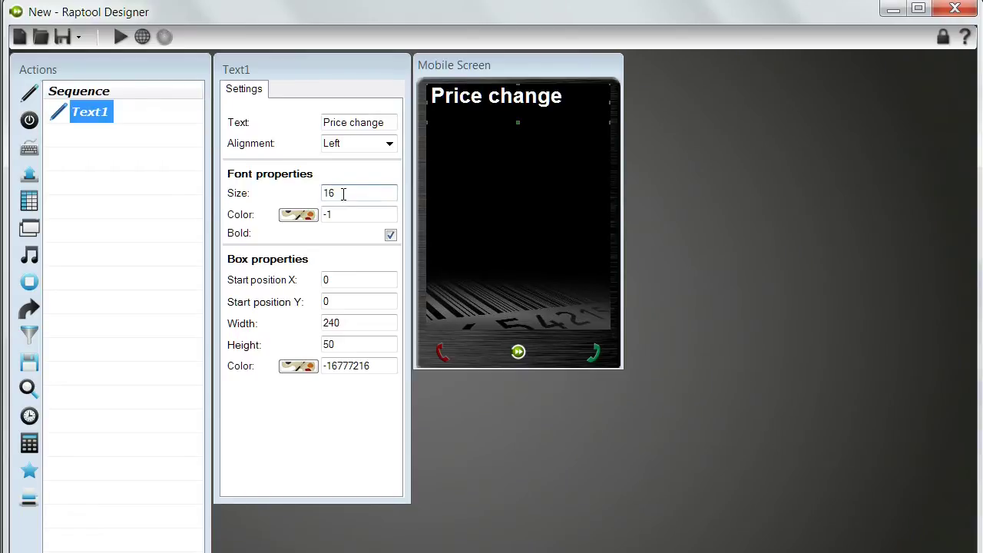
pyautogui.click(390, 144)
pyautogui.click(372, 185)
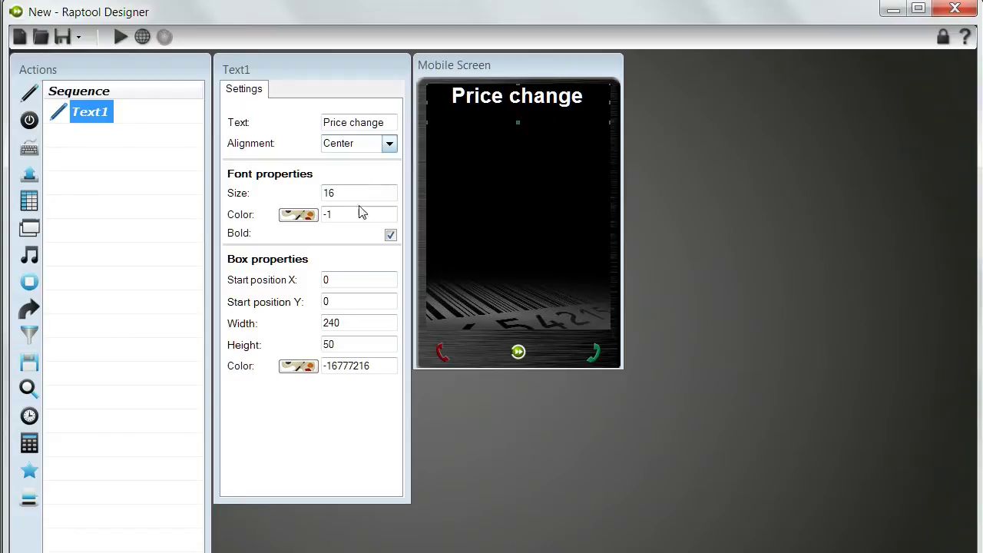
pyautogui.click(298, 366)
pyautogui.click(458, 159)
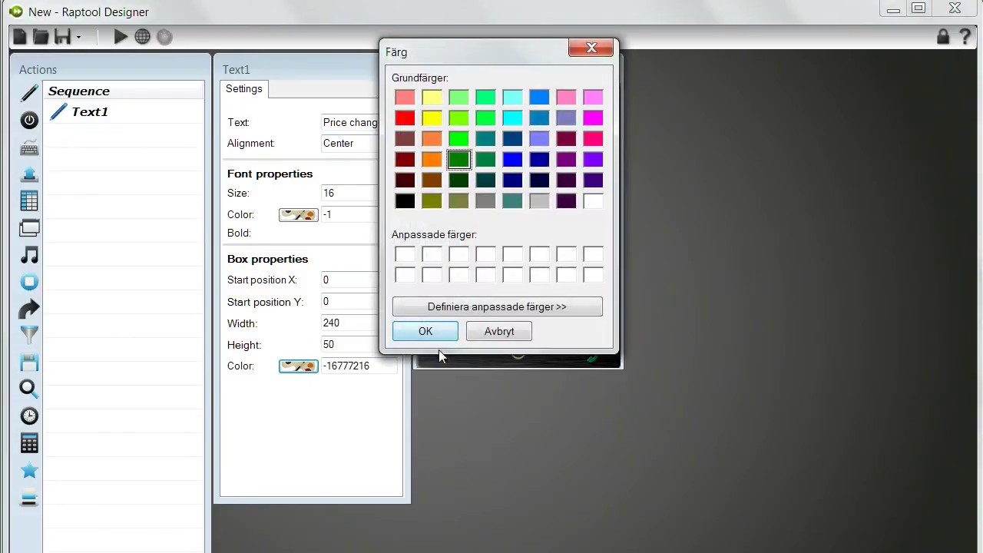
pyautogui.click(425, 331)
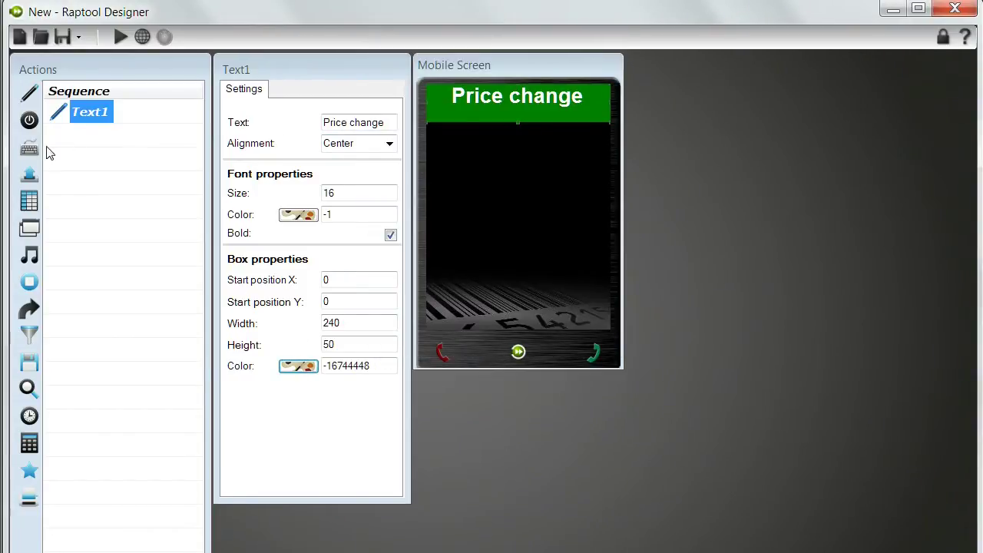
# Add an Input1 field directly below the Price change header, 240 wide.
pyautogui.click(30, 147)
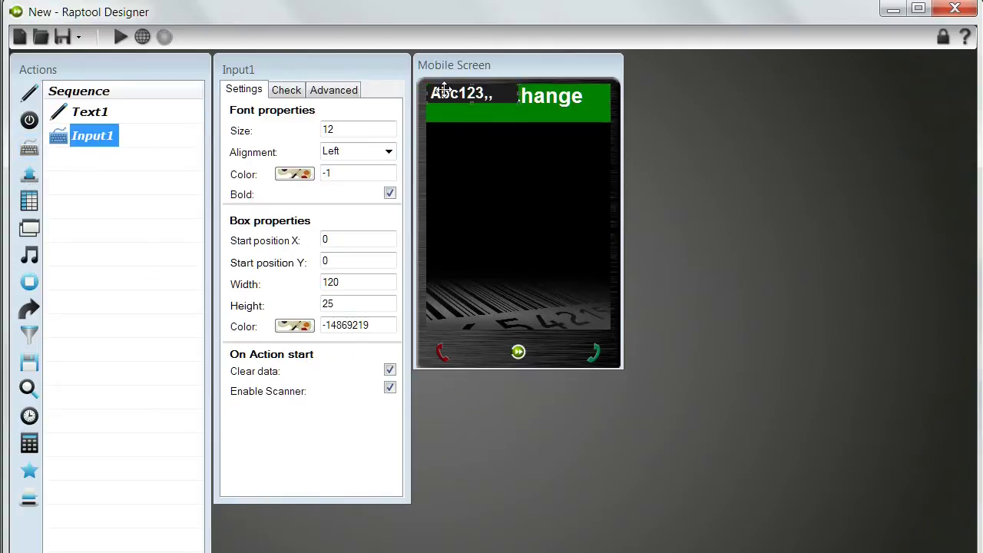
pyautogui.moveTo(433, 91); pyautogui.dragTo(433, 130)
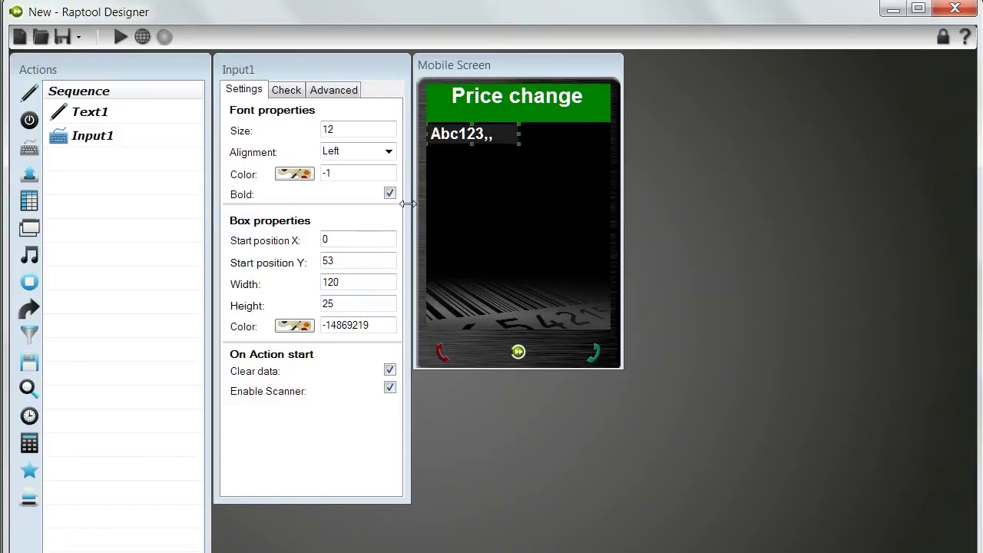
pyautogui.doubleClick(353, 279)
pyautogui.write('2')
pyautogui.press('Return')
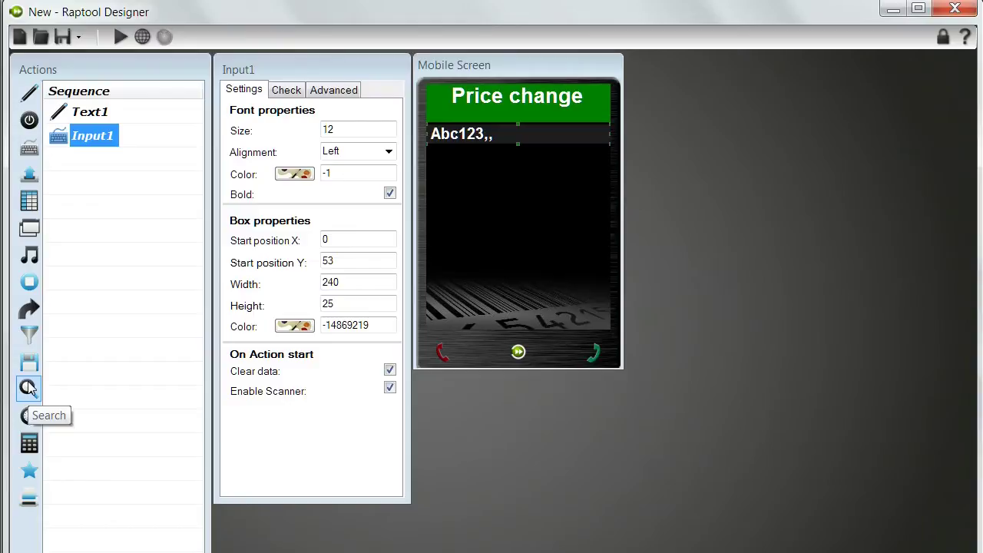
# Add search S1 importing Retail database light.csv, with row 1 as column names.
pyautogui.click(28, 388)
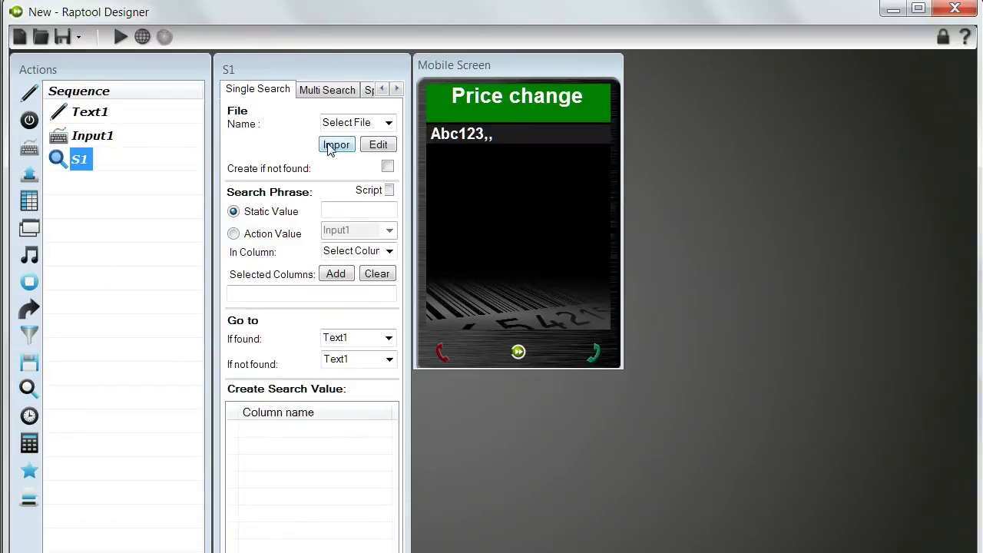
pyautogui.click(330, 145)
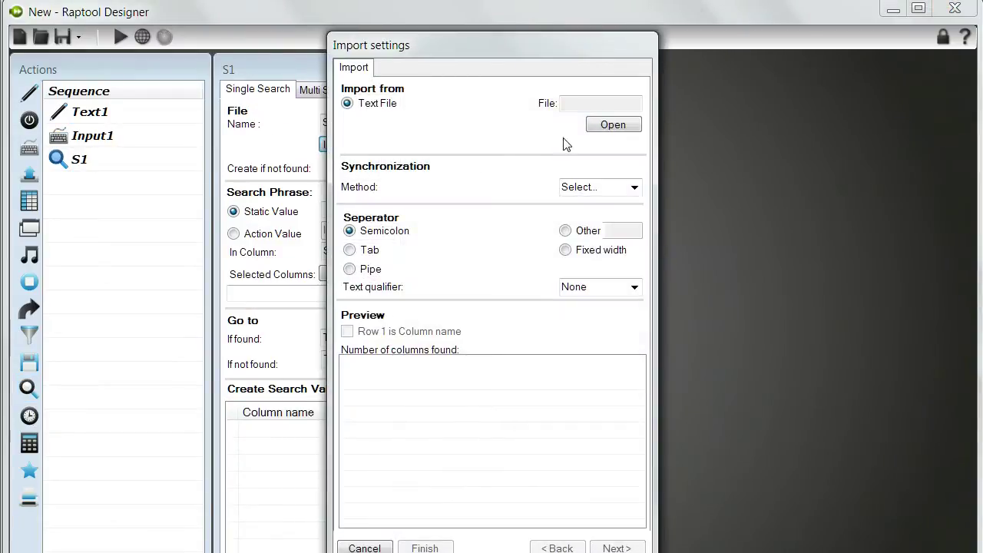
pyautogui.click(614, 125)
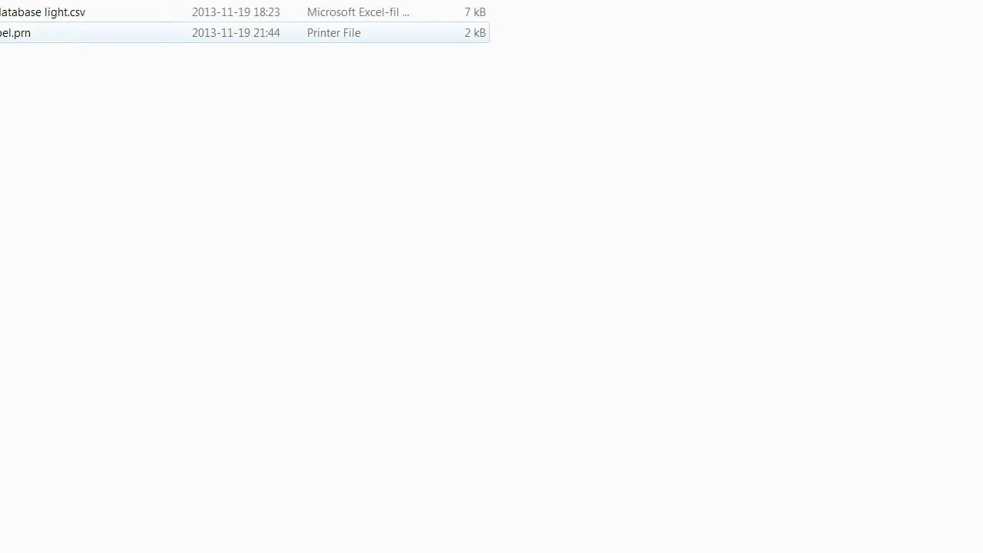
pyautogui.doubleClick(46, 12)
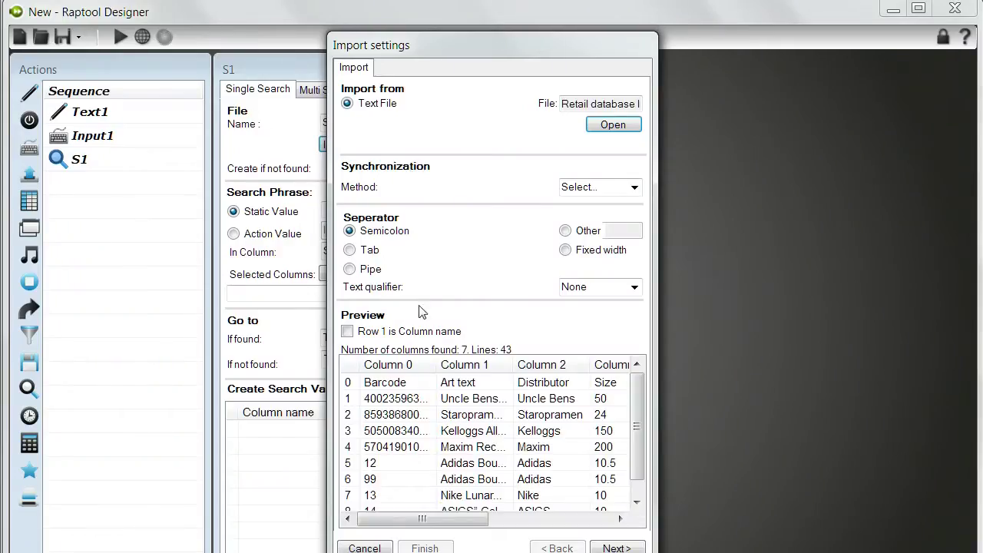
pyautogui.click(347, 331)
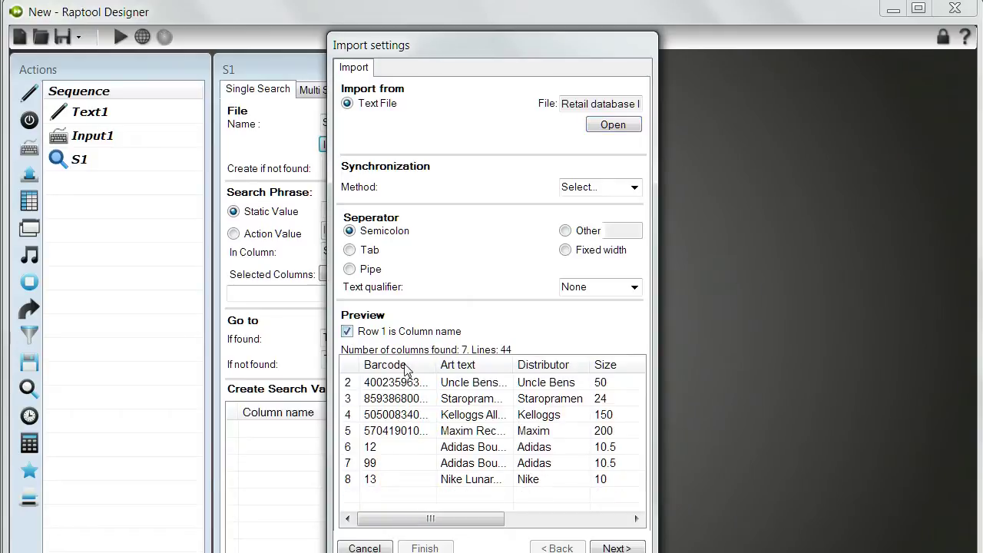
pyautogui.click(611, 547)
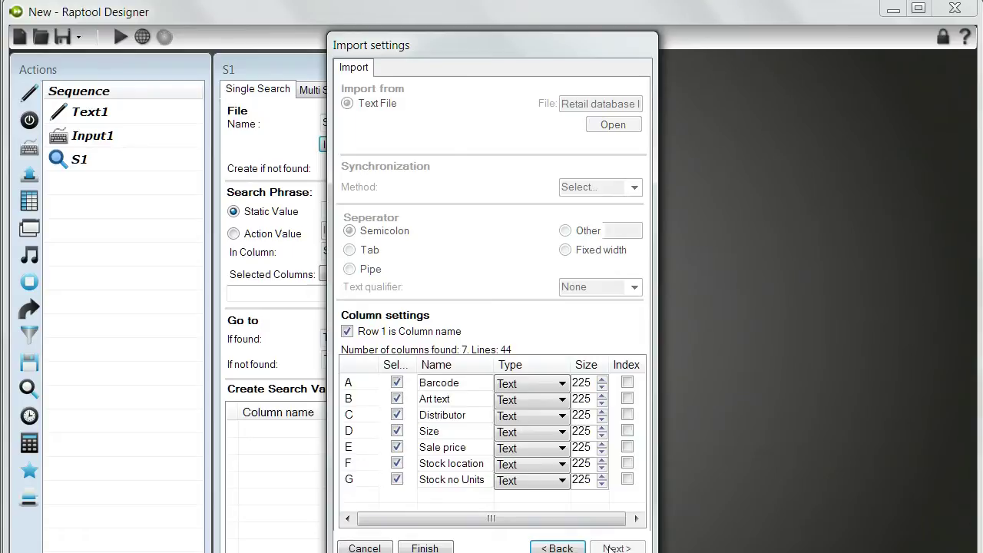
# Finish the import and make S1 search Input1's value in the Barcode column.
pyautogui.click(427, 547)
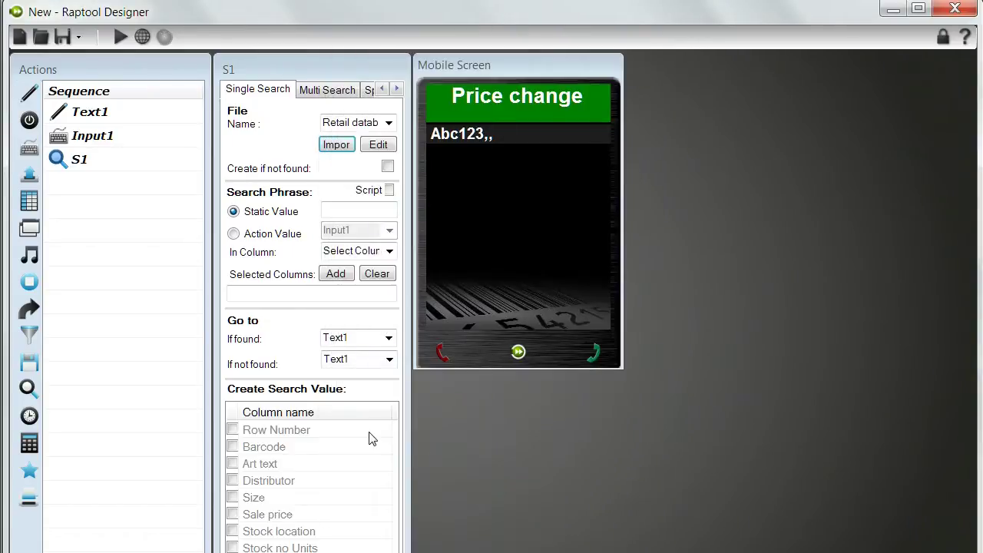
pyautogui.click(234, 234)
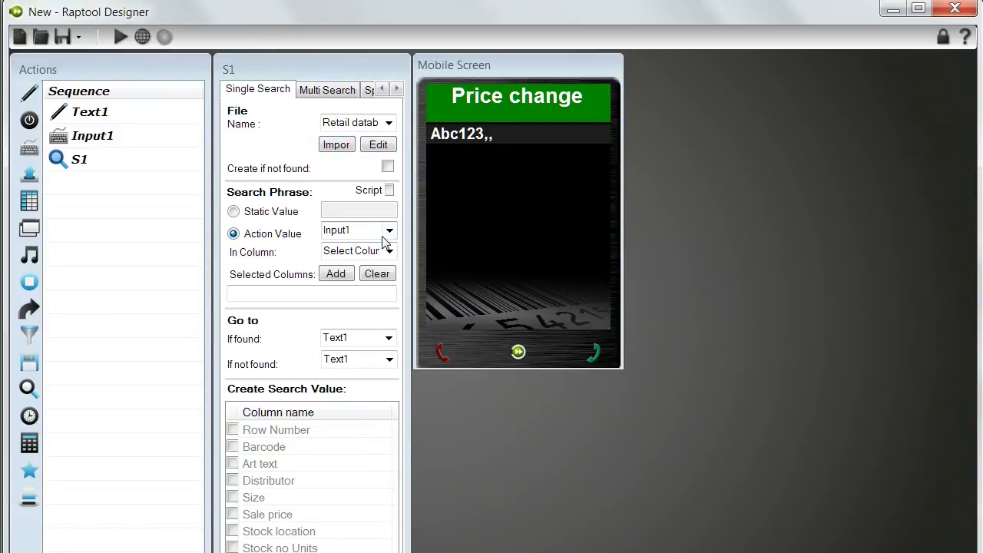
pyautogui.click(390, 254)
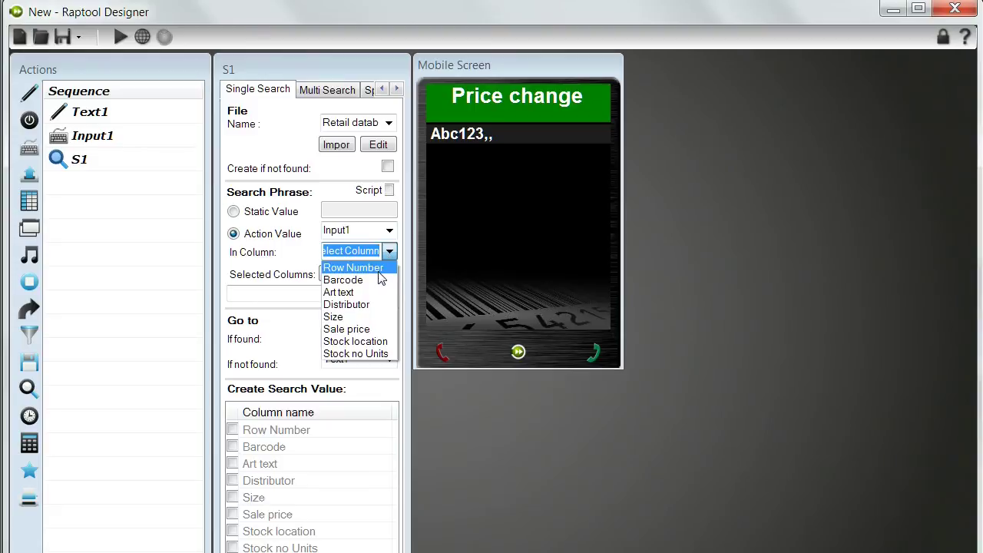
pyautogui.click(377, 281)
pyautogui.click(338, 276)
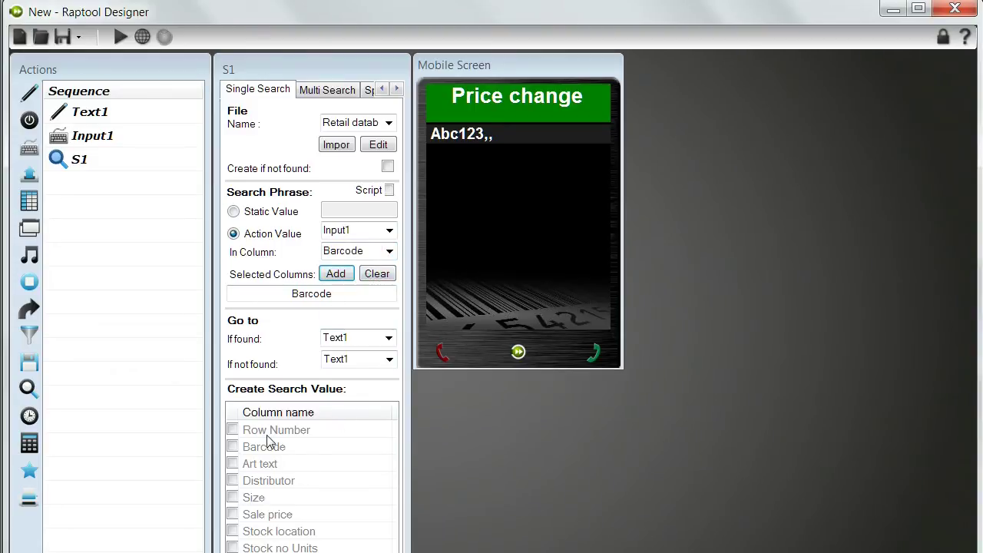
# Return Art text, Sale price, Distributor, Stock location and Stock no Units, and add an output.
pyautogui.click(234, 465)
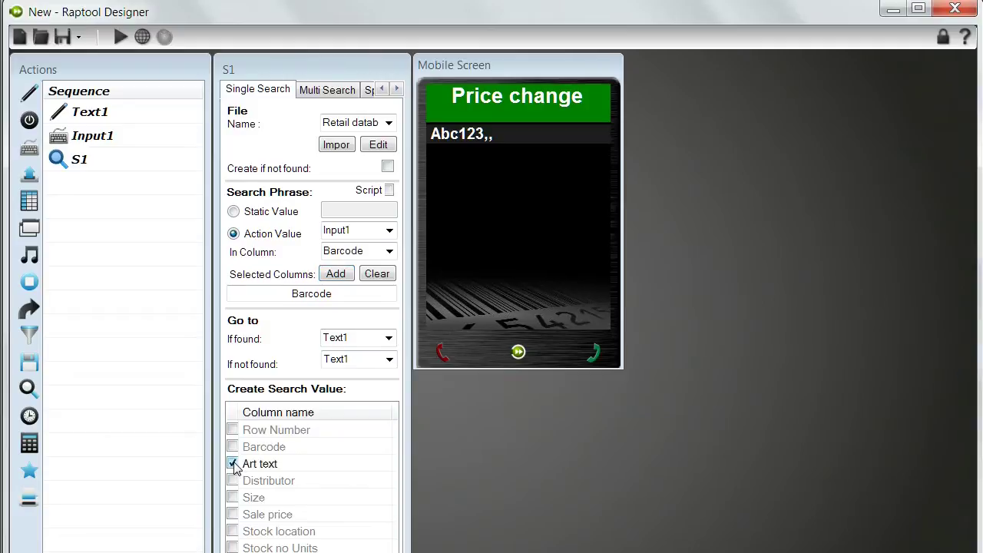
pyautogui.click(233, 515)
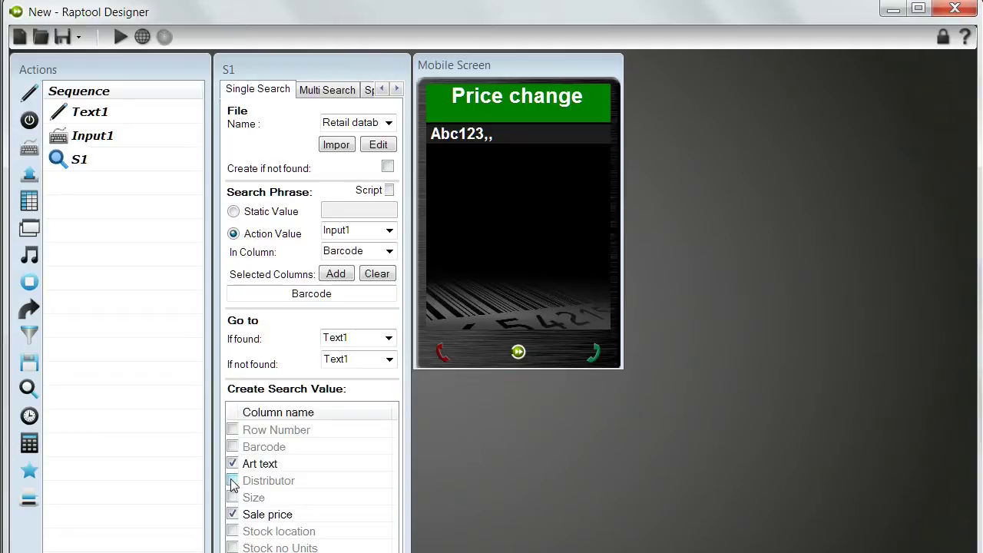
pyautogui.click(232, 482)
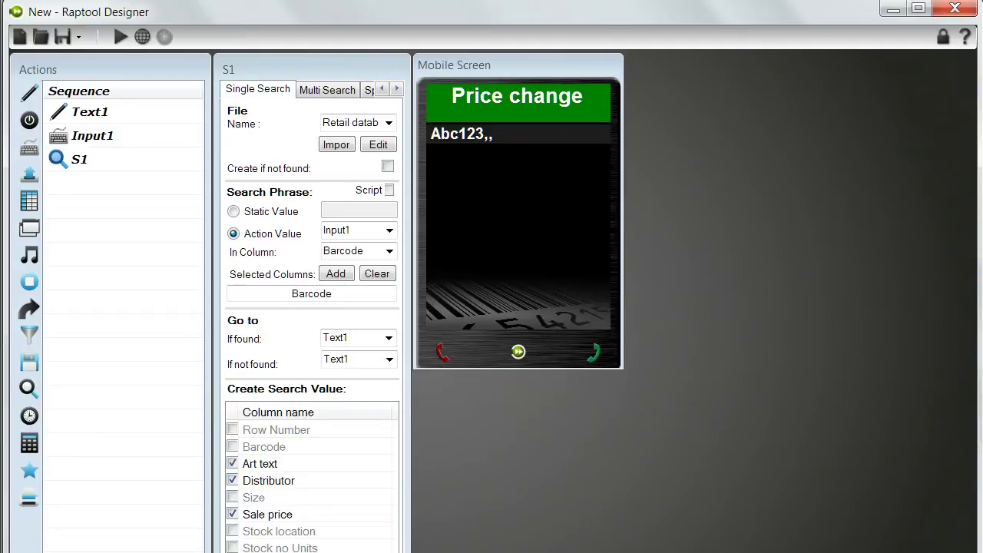
pyautogui.click(233, 532)
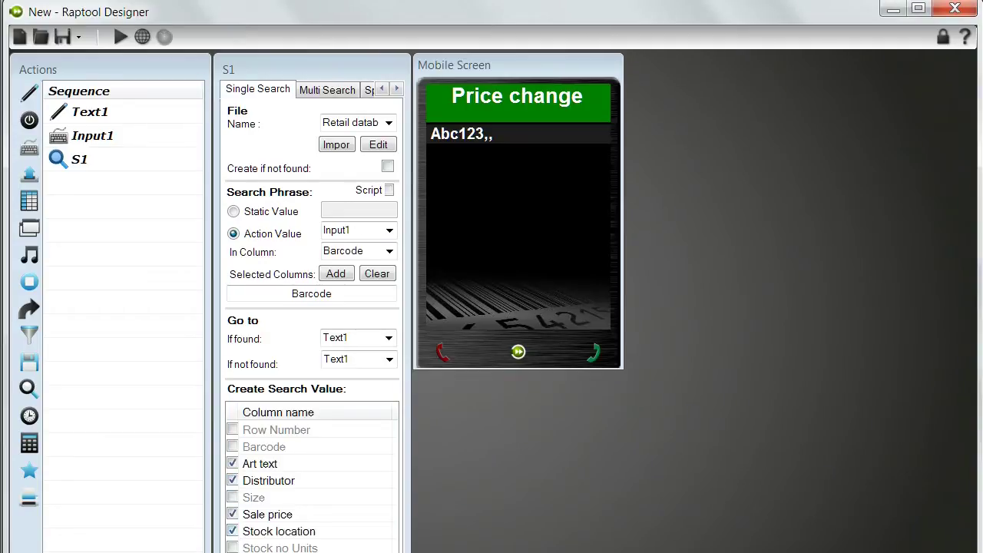
pyautogui.click(233, 548)
pyautogui.click(29, 174)
# Stack Output1 through Output4 at X 120 below the input, down to Y 181.
pyautogui.moveTo(458, 97); pyautogui.dragTo(564, 160)
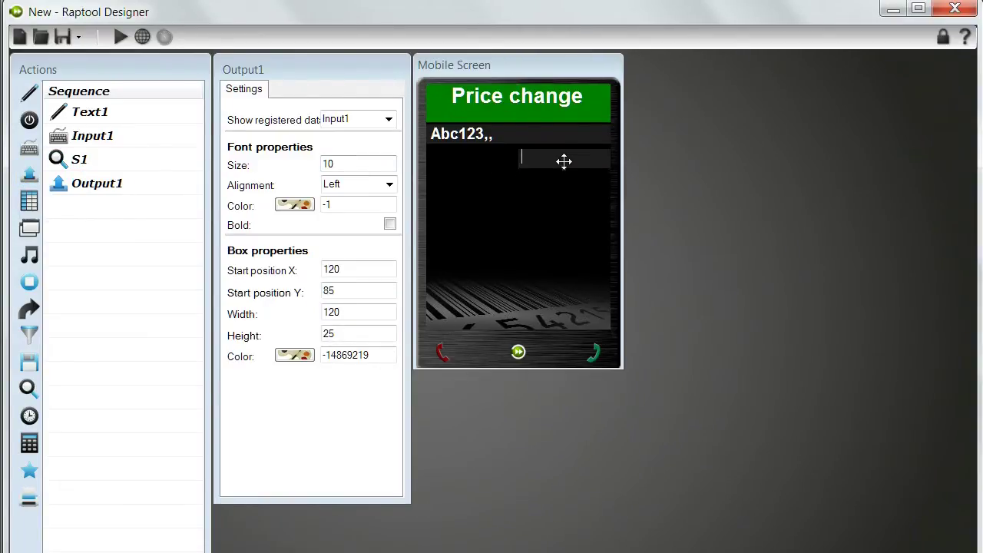
pyautogui.click(30, 174)
pyautogui.moveTo(494, 87); pyautogui.dragTo(591, 175)
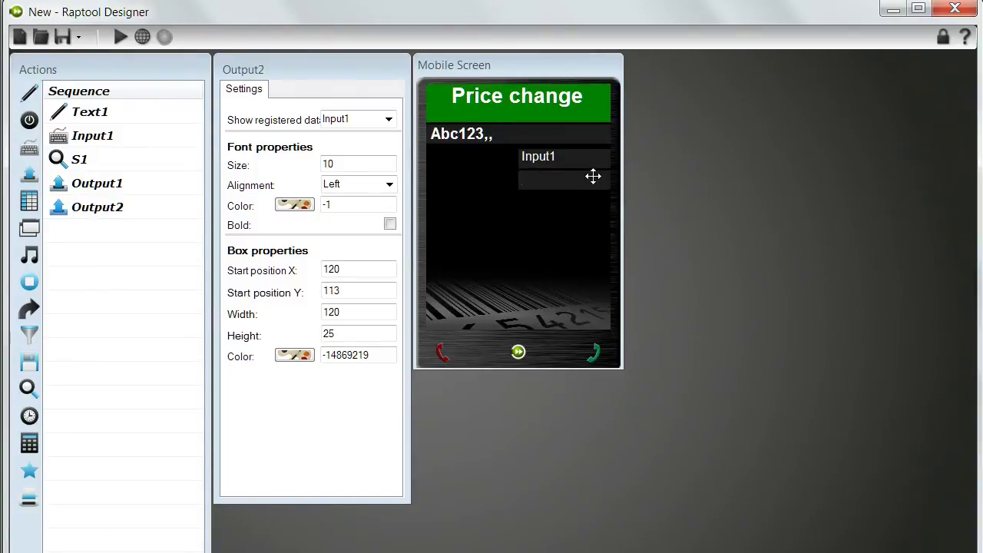
pyautogui.click(30, 173)
pyautogui.moveTo(467, 97); pyautogui.dragTo(586, 208)
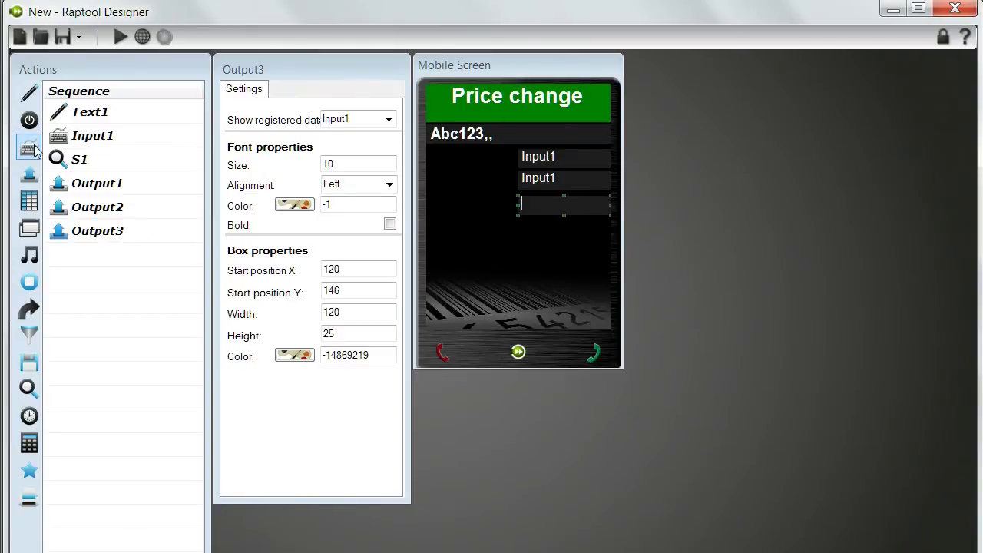
pyautogui.click(30, 173)
pyautogui.moveTo(465, 88); pyautogui.dragTo(584, 235)
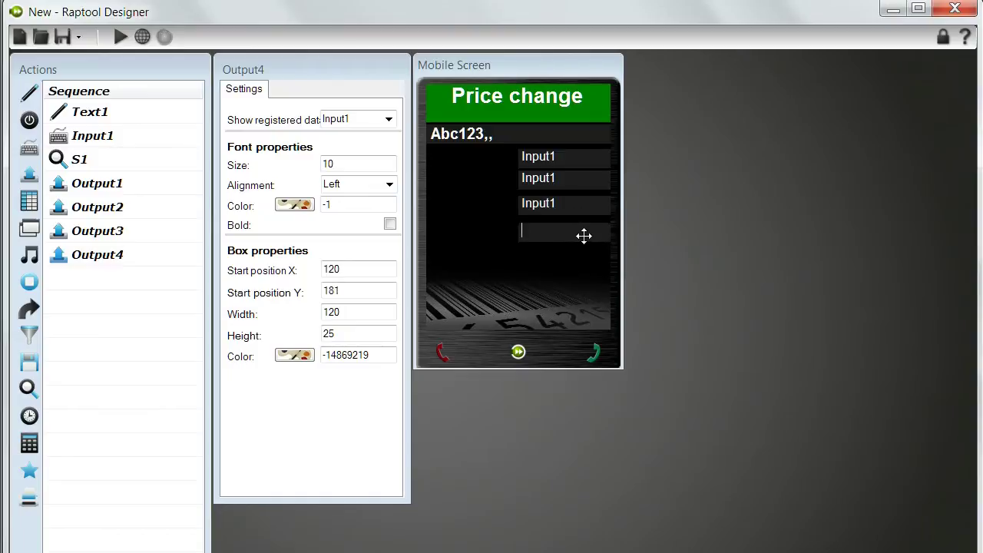
pyautogui.click(80, 161)
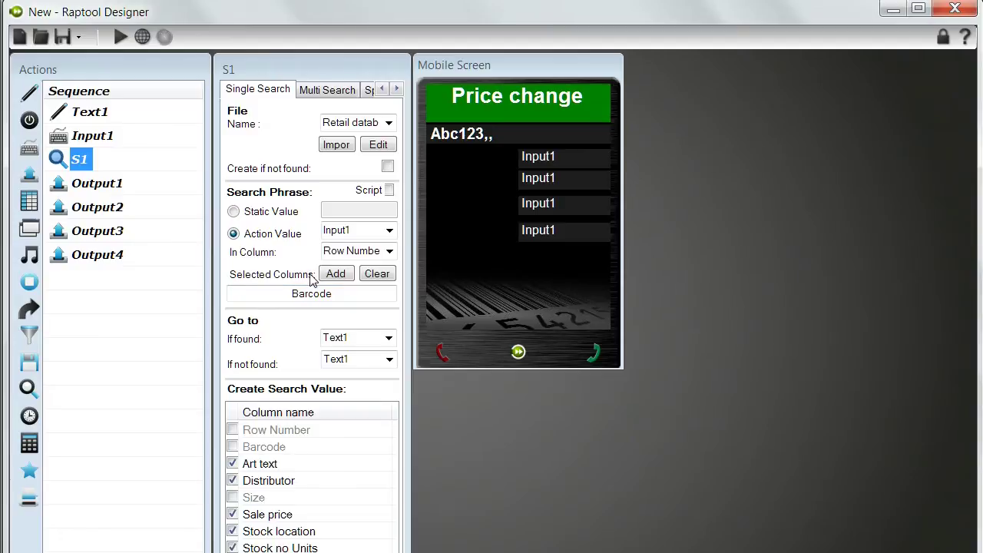
# Set S1 to go to Output1 if found and back to Input1 if not found.
pyautogui.click(388, 339)
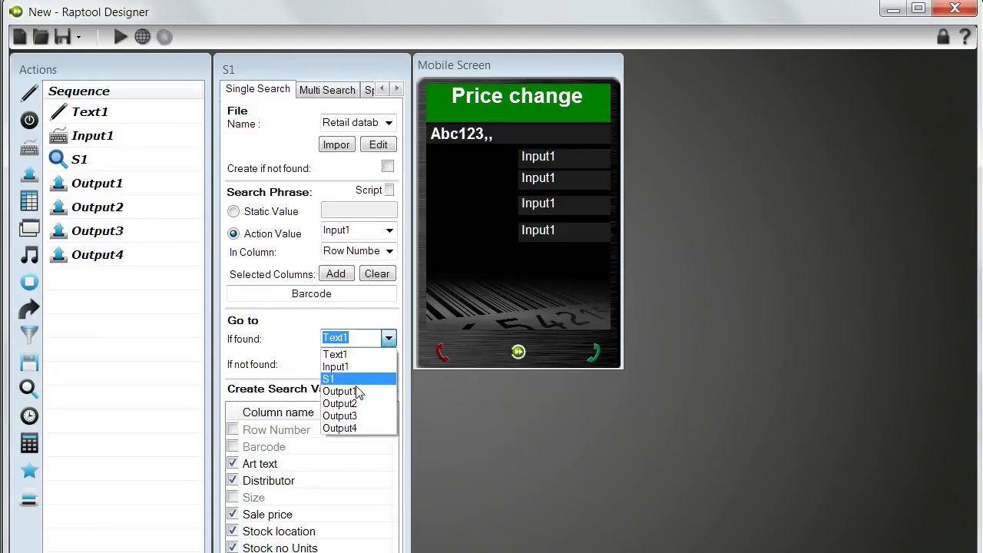
pyautogui.click(356, 393)
pyautogui.click(389, 363)
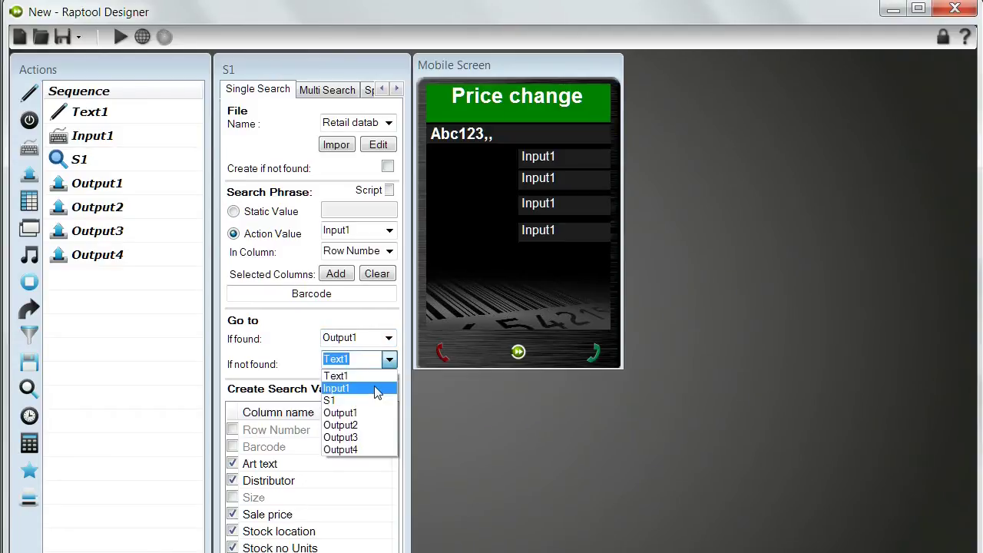
pyautogui.click(377, 393)
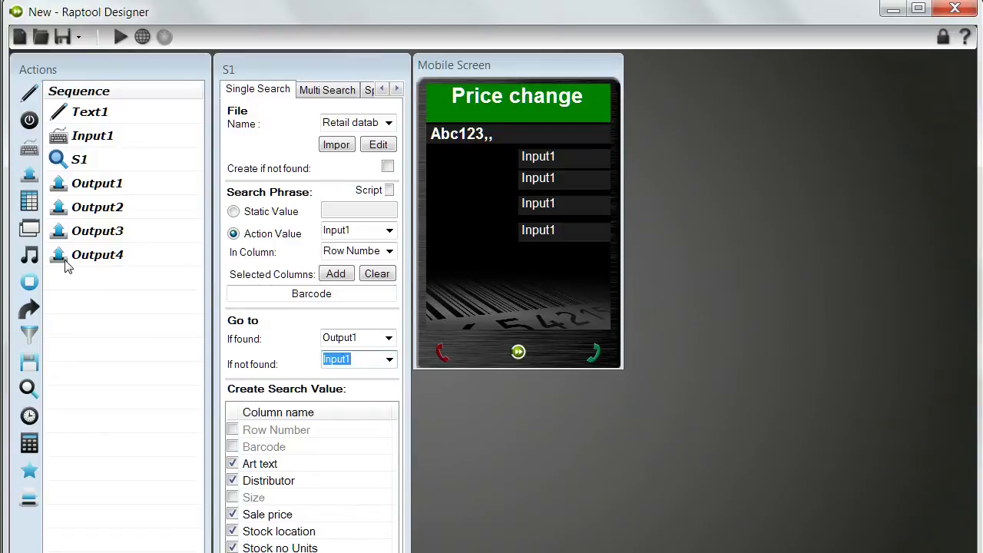
# Show S1.Art text in Output1 and S1.Distributor in Output2.
pyautogui.click(95, 183)
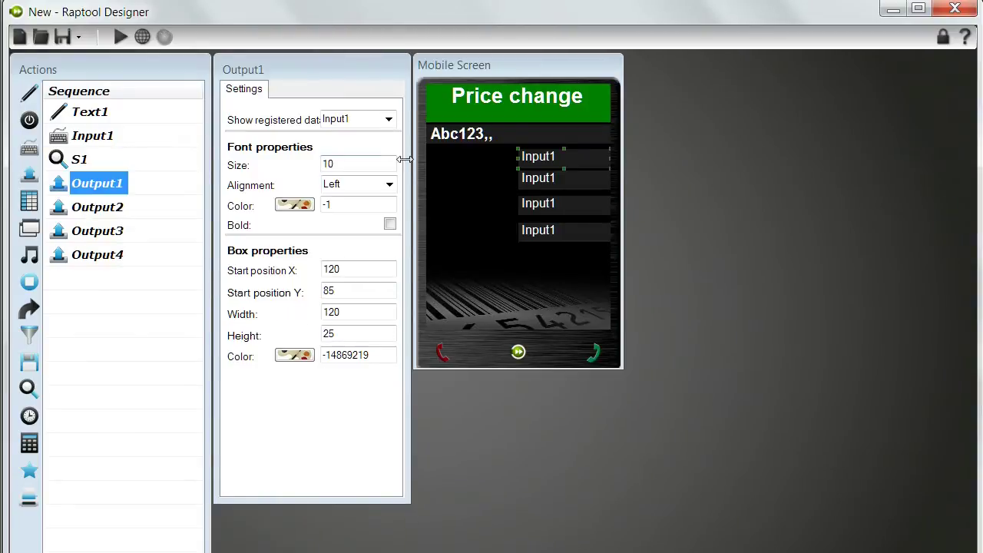
pyautogui.click(389, 121)
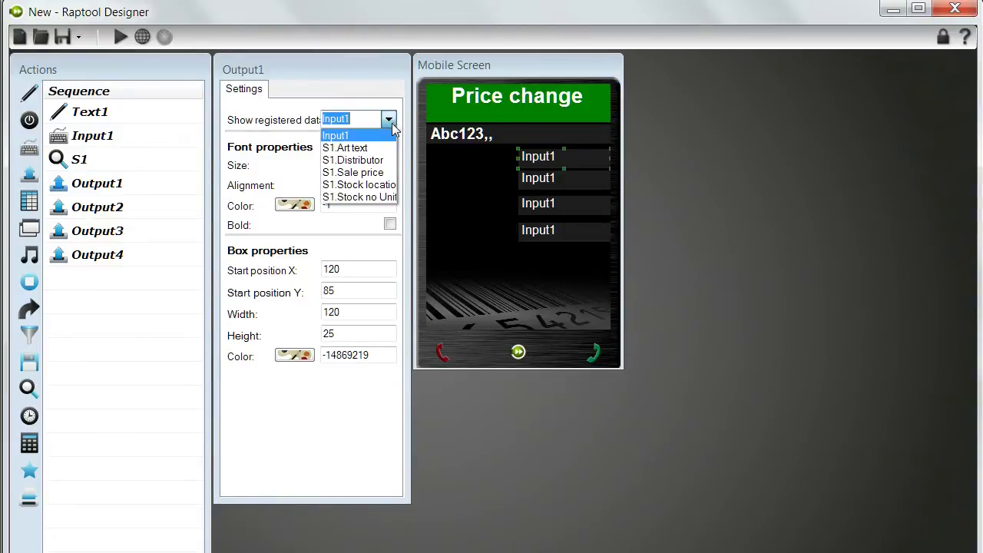
pyautogui.click(376, 154)
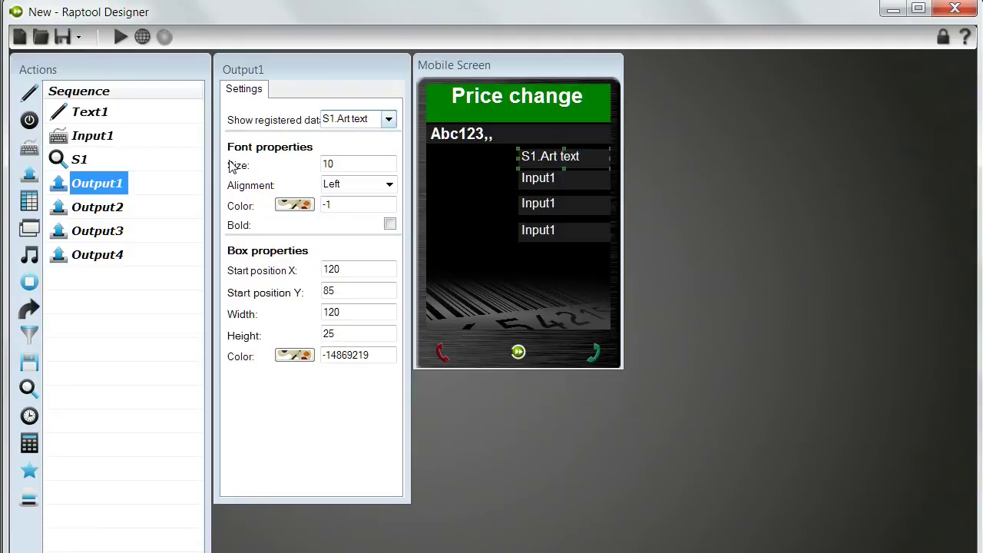
pyautogui.click(97, 206)
pyautogui.click(389, 121)
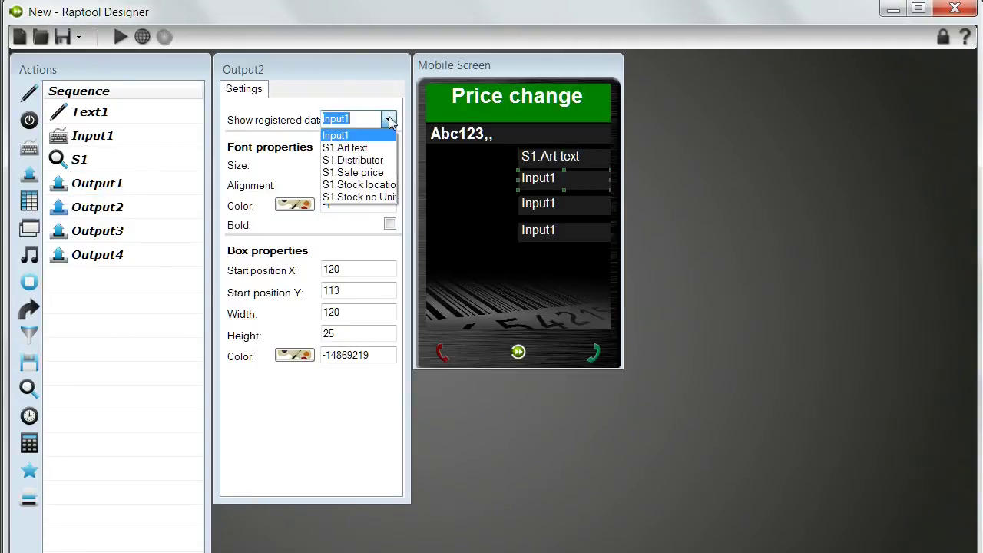
pyautogui.click(361, 156)
# Show S1.Stock location in Output3 and S1.Stock no Units in Output4.
pyautogui.click(119, 233)
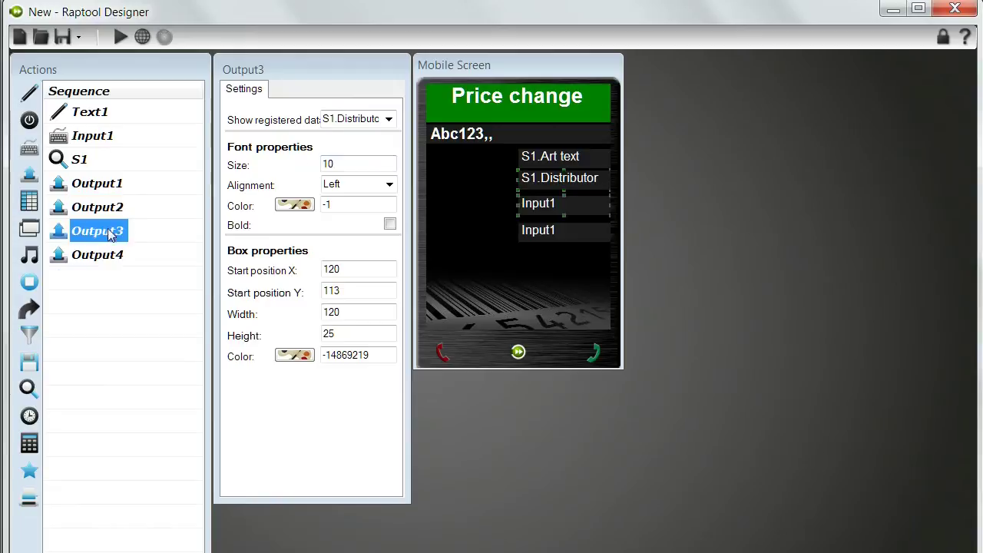
pyautogui.click(389, 121)
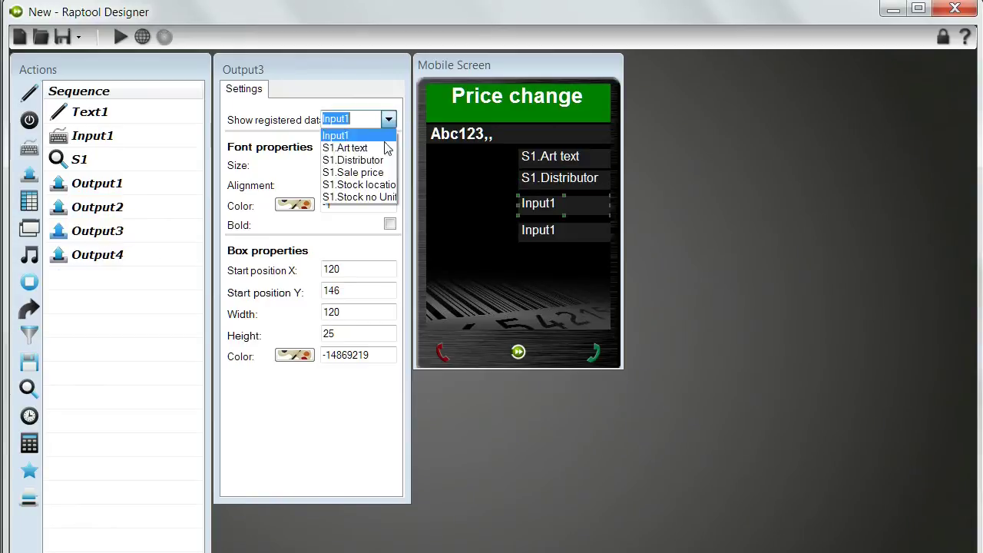
pyautogui.click(374, 186)
pyautogui.click(97, 256)
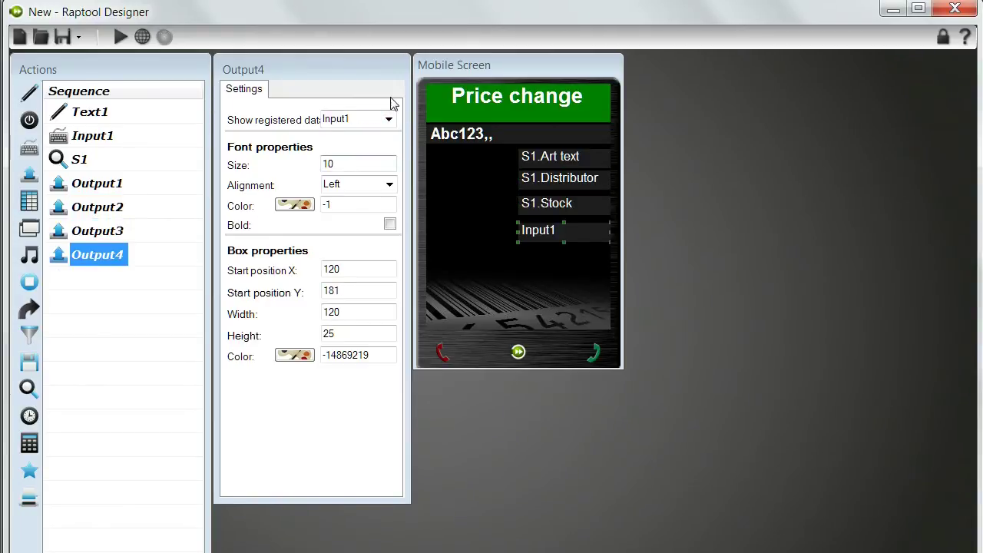
pyautogui.click(389, 121)
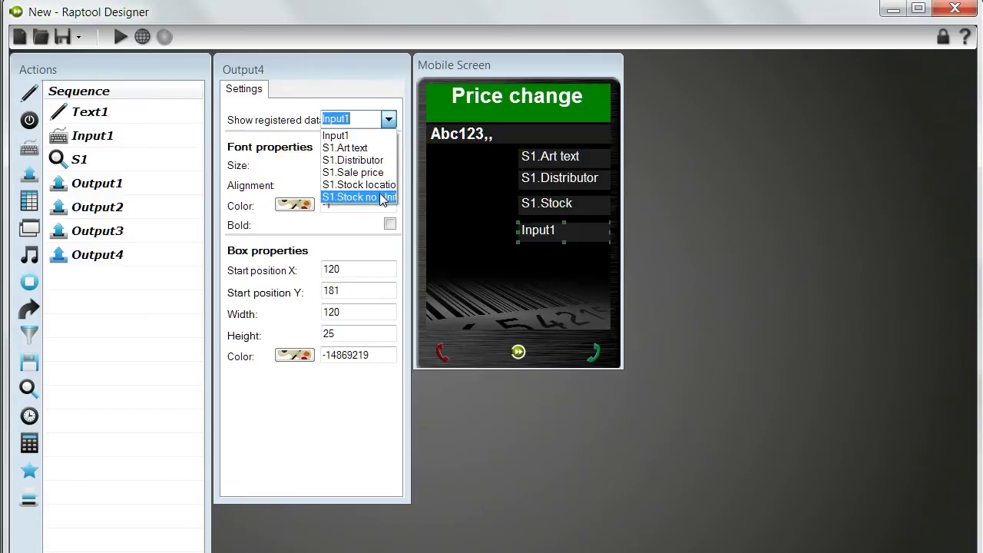
pyautogui.click(373, 198)
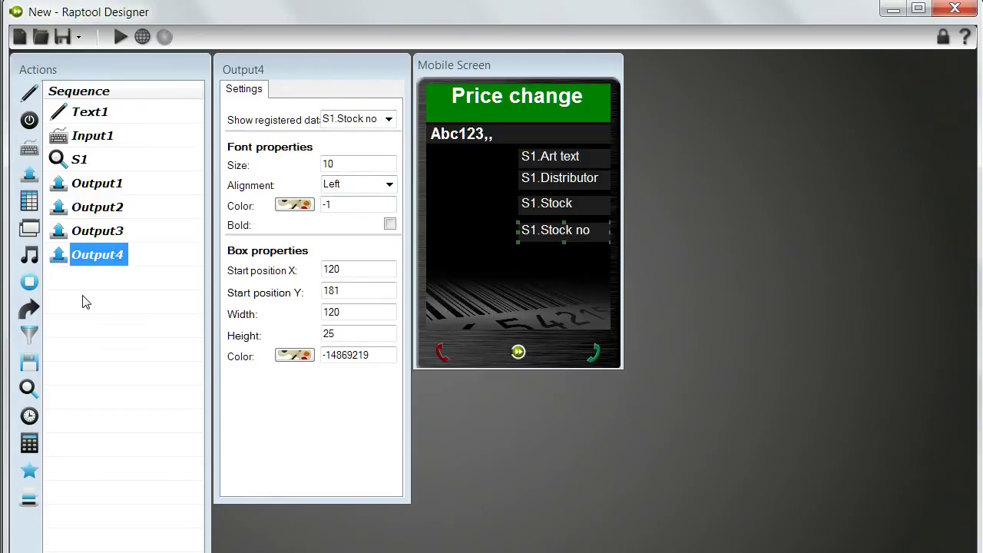
pyautogui.click(120, 36)
pyautogui.write('1')
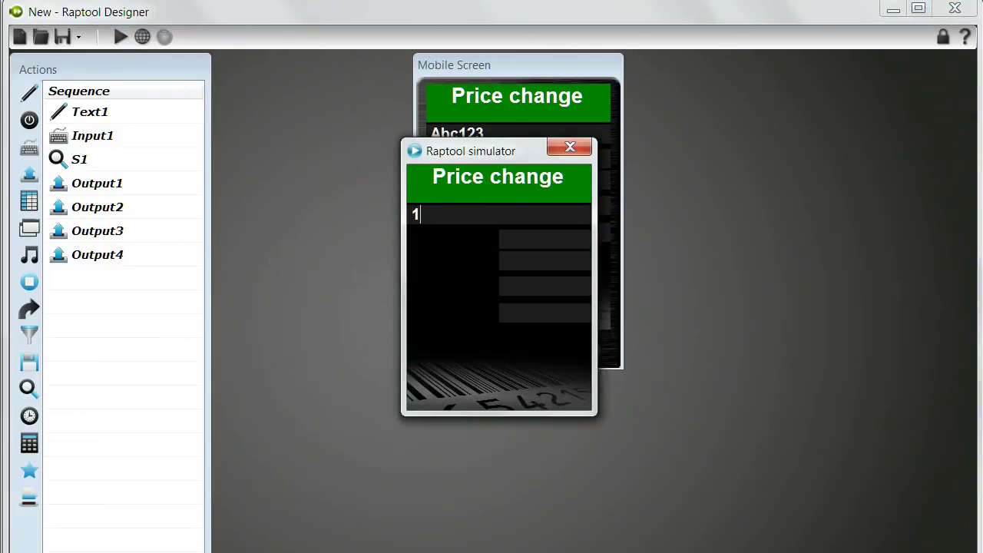
pyautogui.write('2')
pyautogui.press('Return')
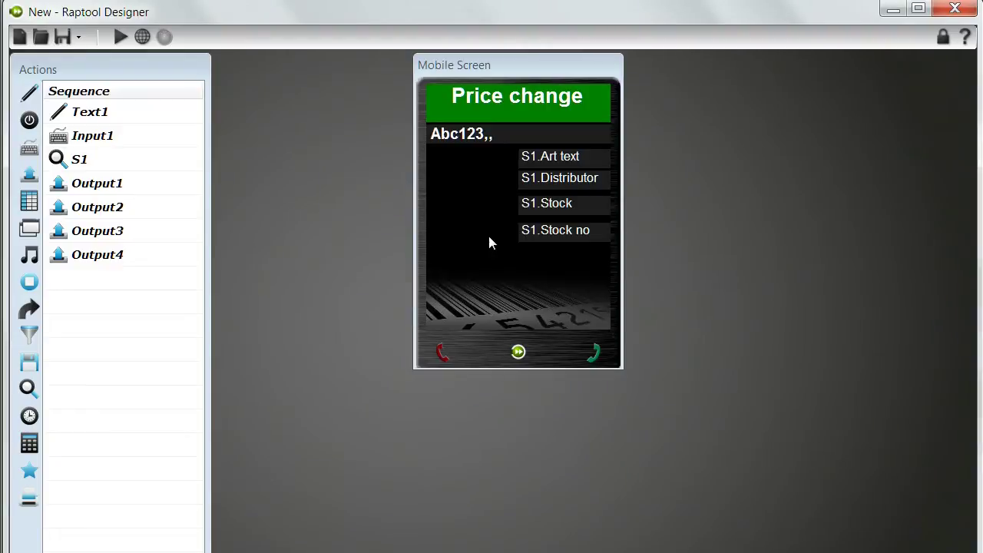
pyautogui.click(63, 257)
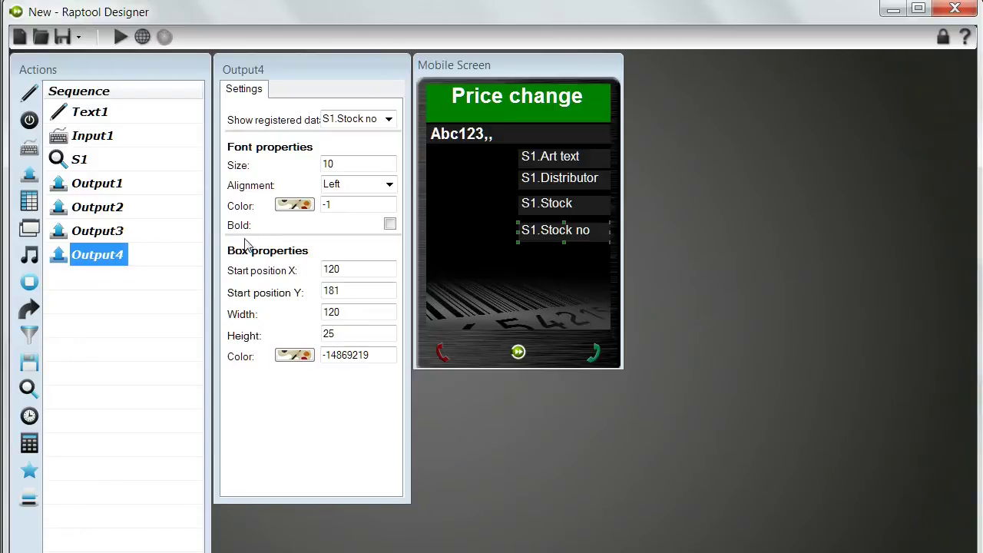
# Add an Input2 field below the outputs, sized 240 by 40.
pyautogui.click(29, 147)
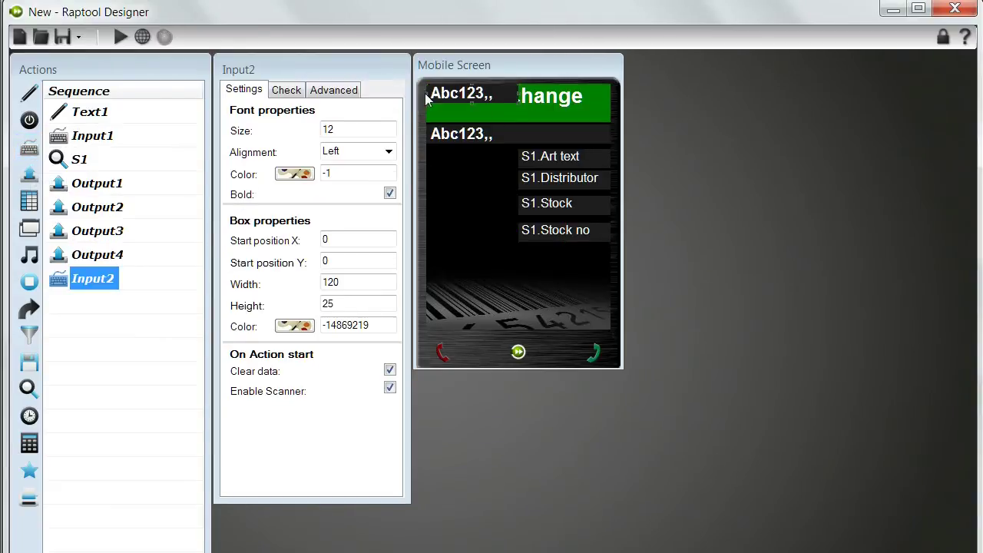
pyautogui.moveTo(444, 93); pyautogui.dragTo(444, 254)
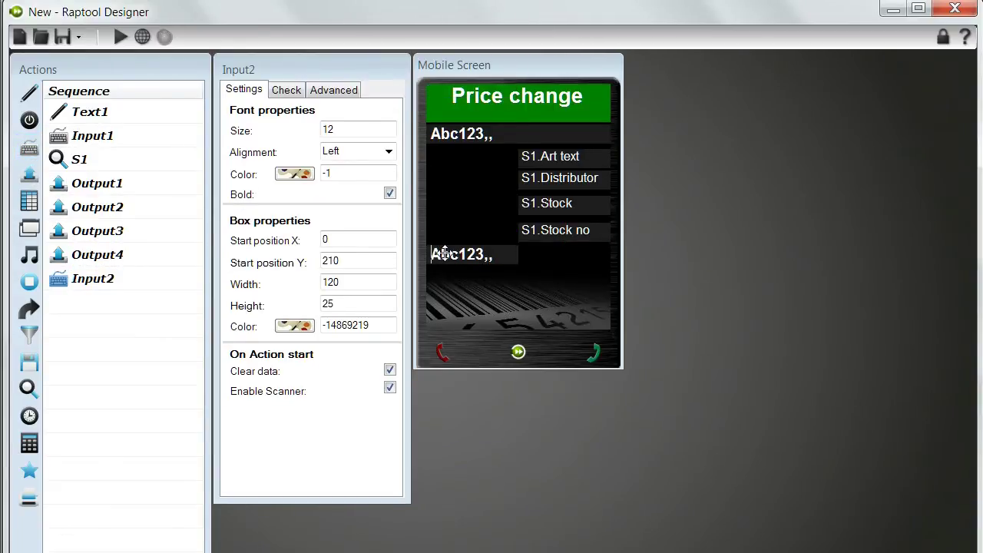
pyautogui.doubleClick(378, 277)
pyautogui.write('24')
pyautogui.press('Return')
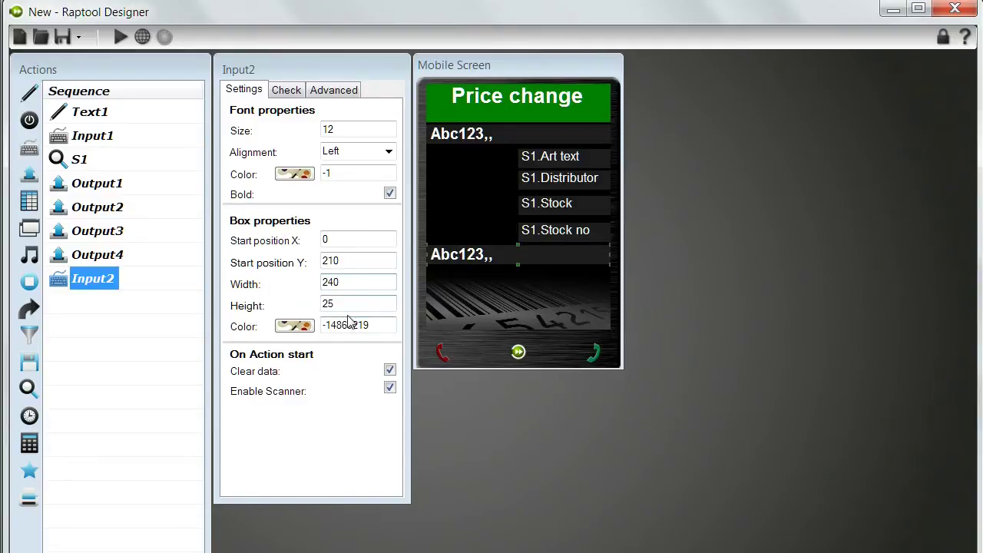
pyautogui.doubleClick(351, 308)
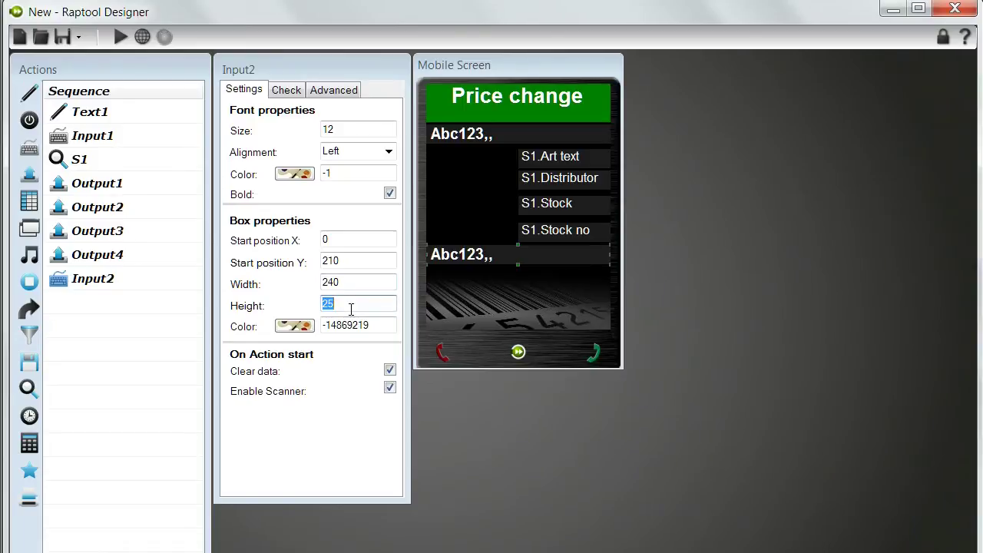
pyautogui.write('40')
pyautogui.press('Return')
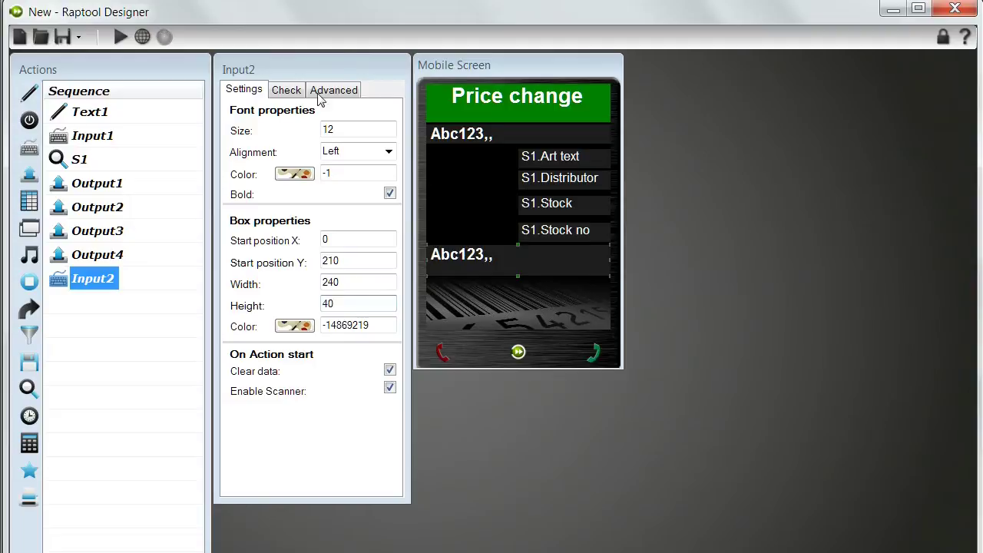
# Give Input2 font size 16, disable its scanner, and limit it to 10 characters.
pyautogui.doubleClick(349, 128)
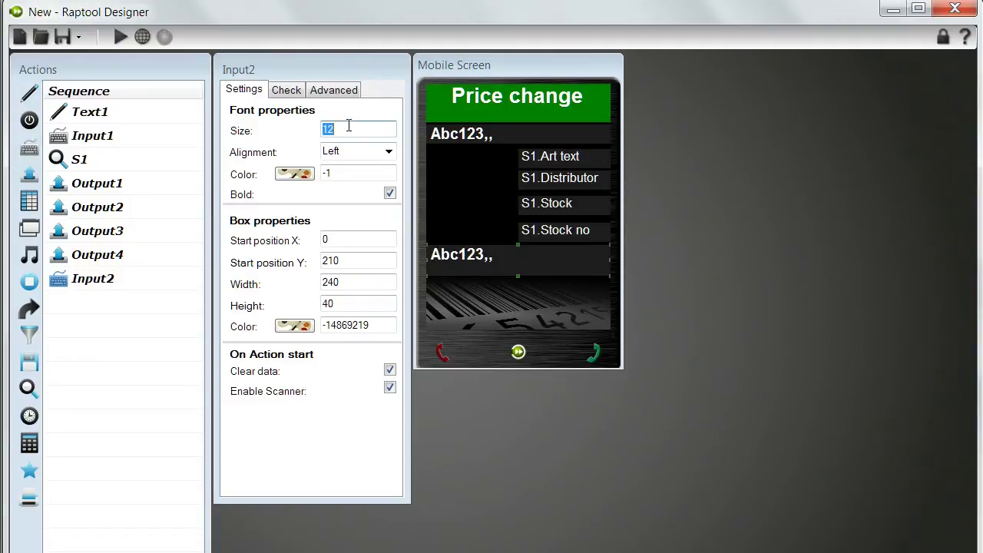
pyautogui.press('Return')
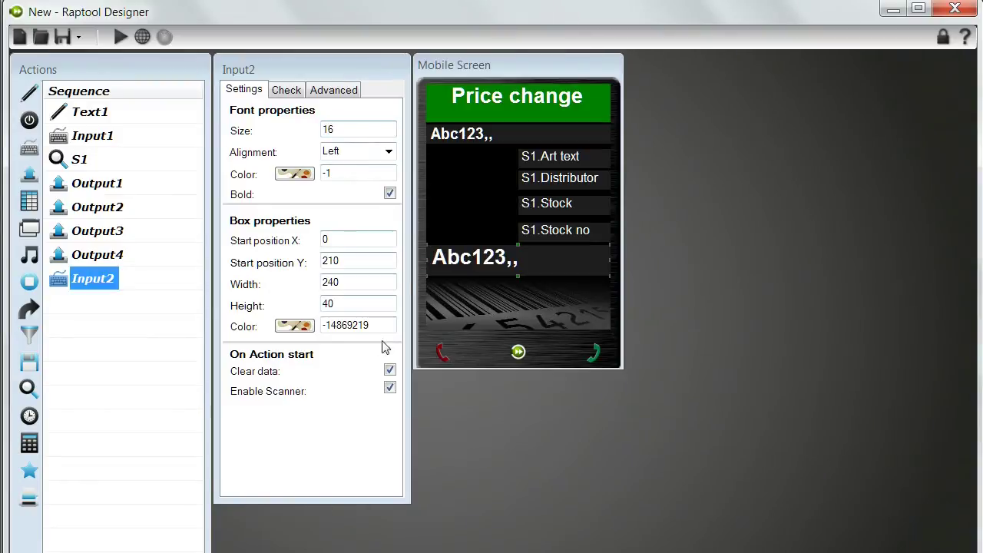
pyautogui.click(389, 387)
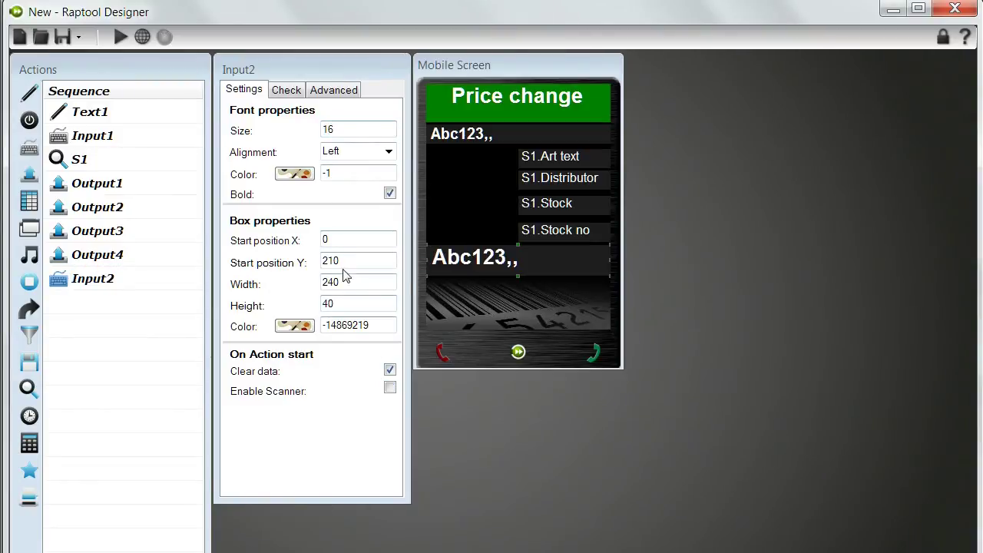
pyautogui.click(283, 92)
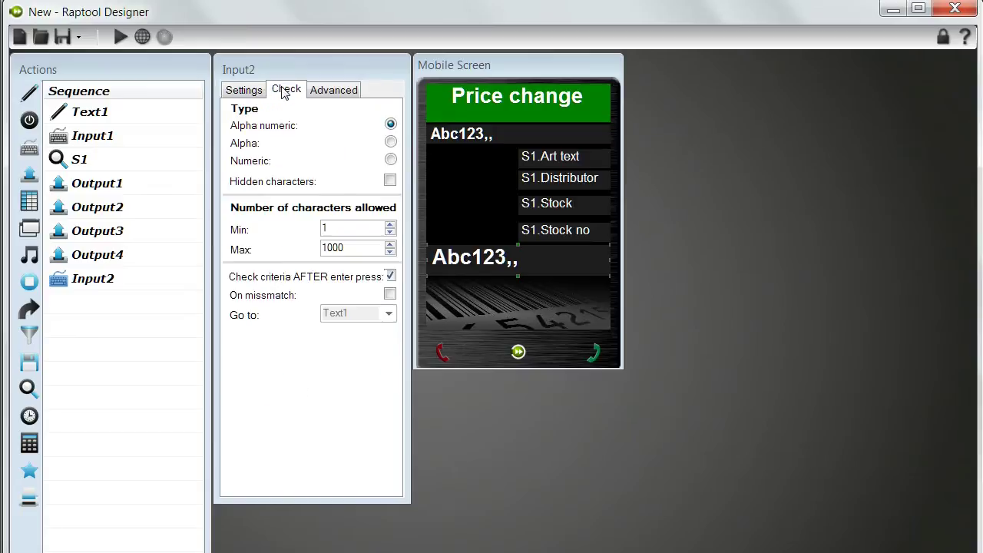
pyautogui.doubleClick(350, 247)
pyautogui.write('10')
pyautogui.click(53, 284)
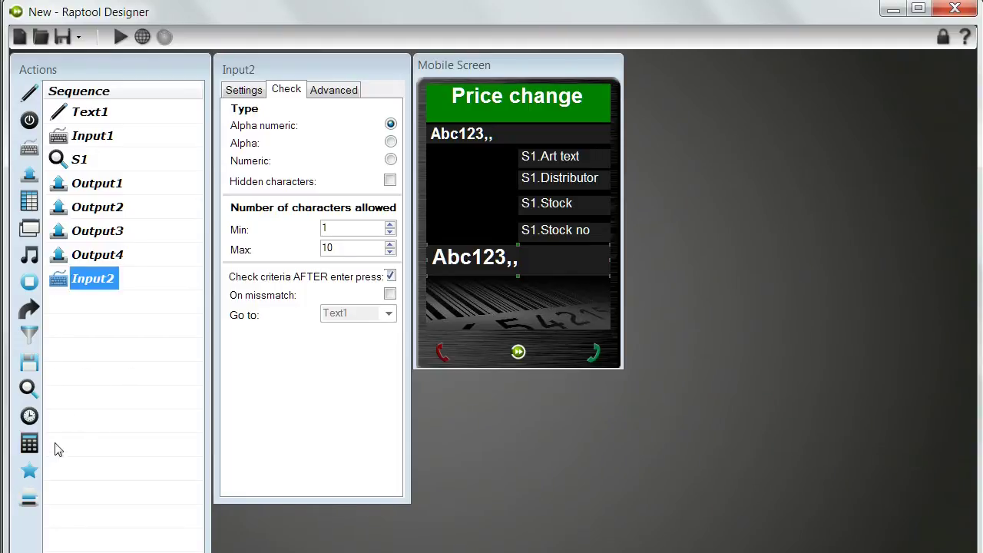
# Append a Print1 action to the sequence and start renaming it.
pyautogui.click(29, 499)
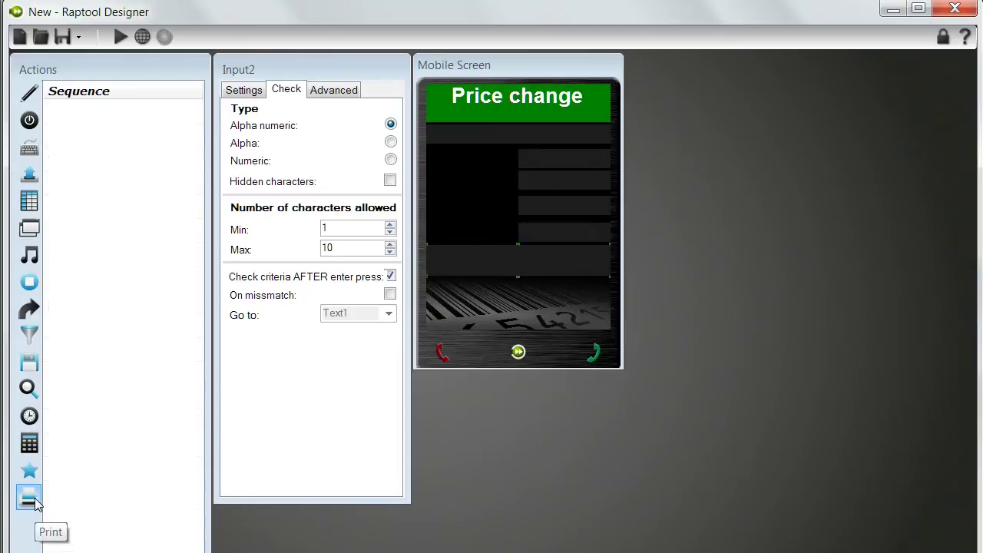
pyautogui.click(87, 305)
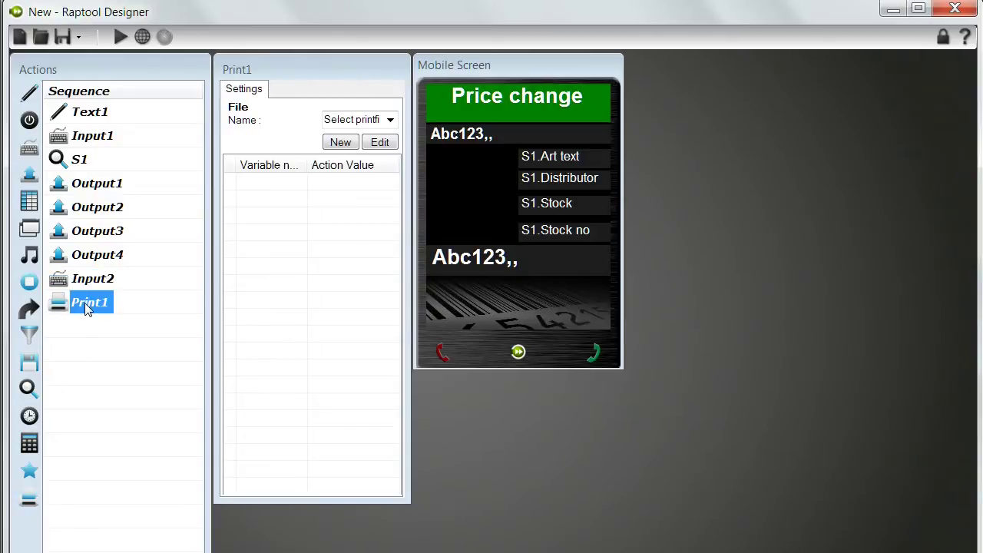
pyautogui.click(88, 303)
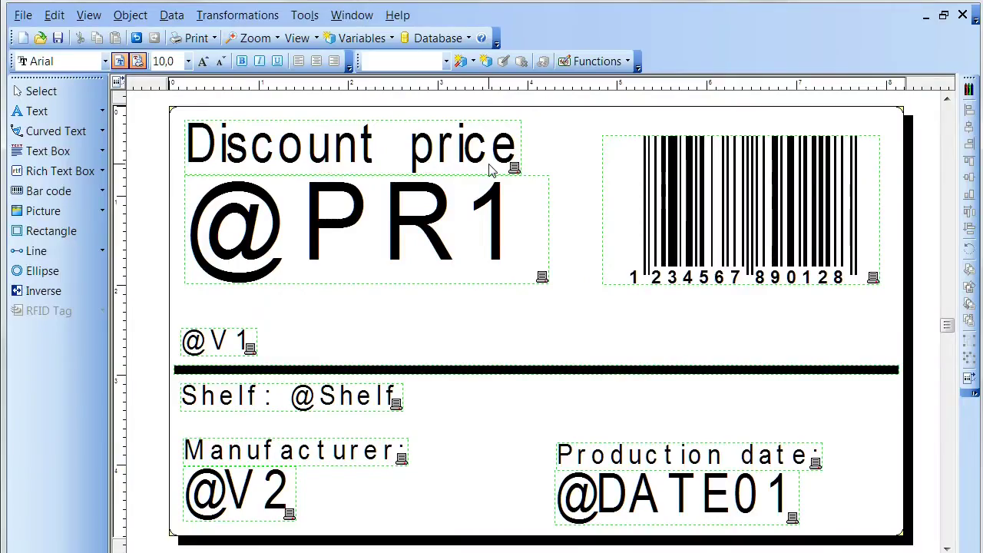
pyautogui.click(476, 227)
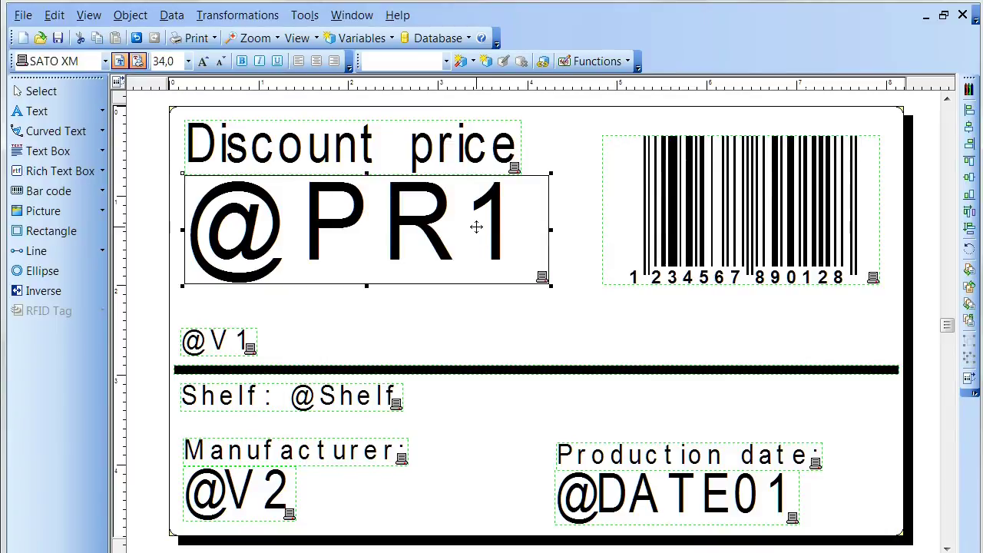
pyautogui.click(383, 159)
pyautogui.click(672, 201)
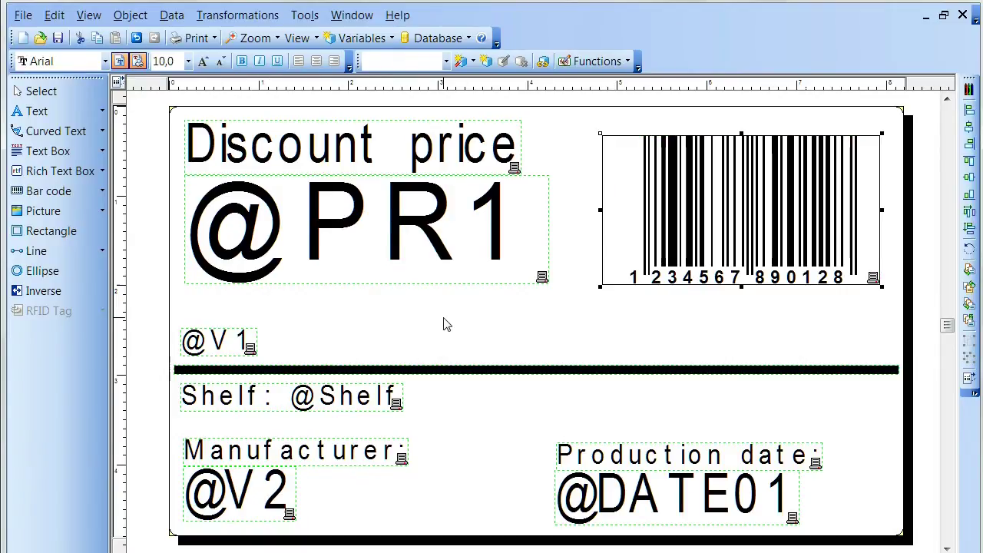
pyautogui.click(405, 245)
pyautogui.click(403, 243)
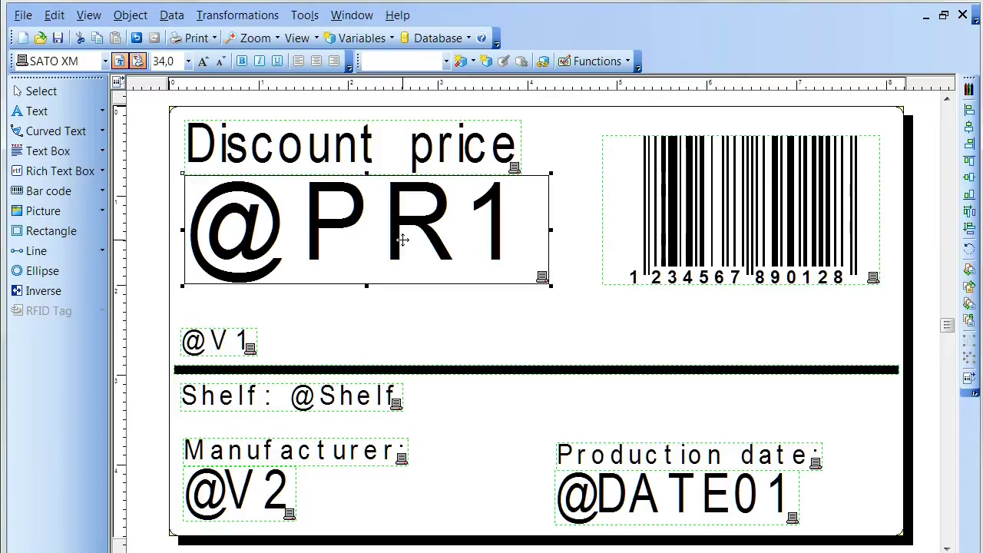
pyautogui.doubleClick(403, 240)
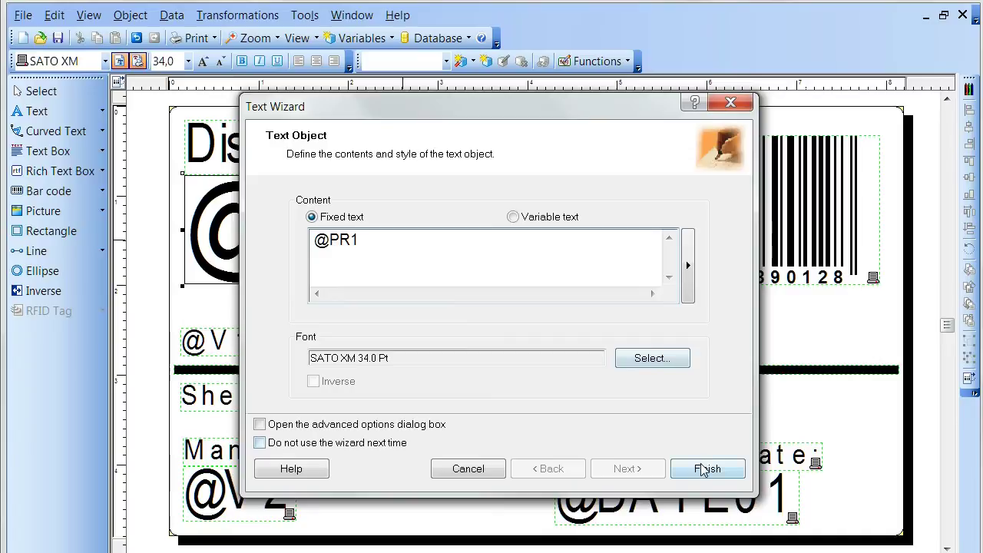
pyautogui.click(470, 475)
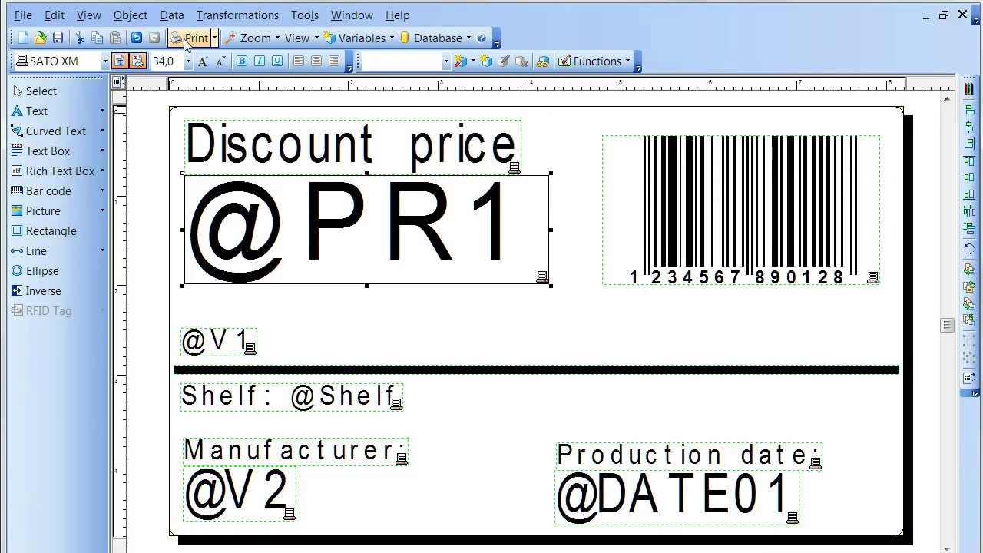
# Print the label to the output file testlabel, then close the print window.
pyautogui.click(186, 39)
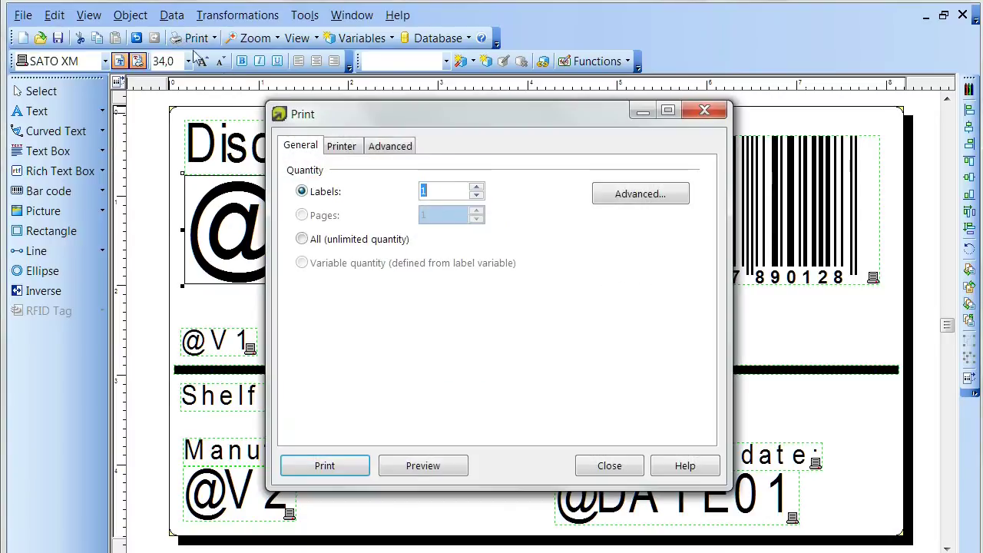
pyautogui.click(326, 468)
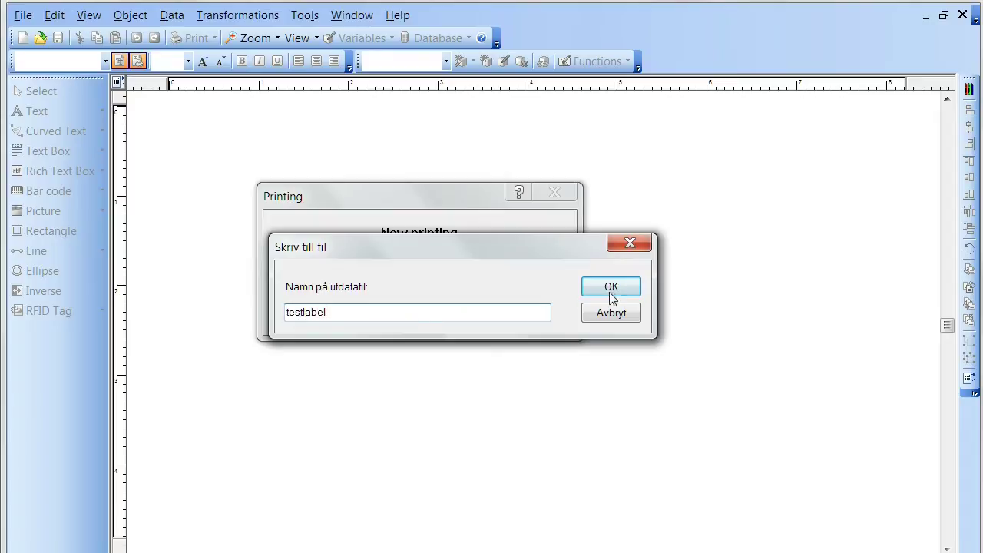
pyautogui.write('.prn')
pyautogui.click(619, 294)
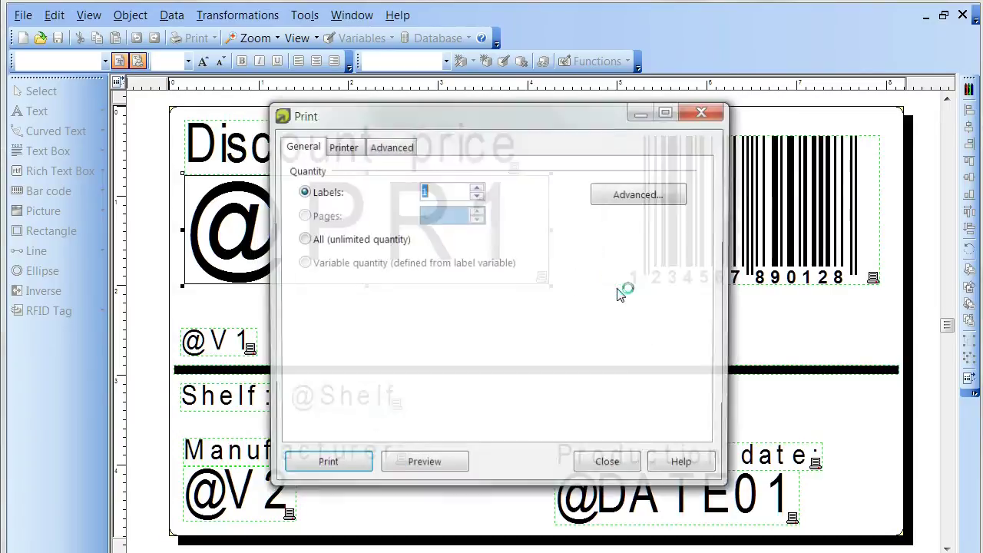
pyautogui.click(603, 478)
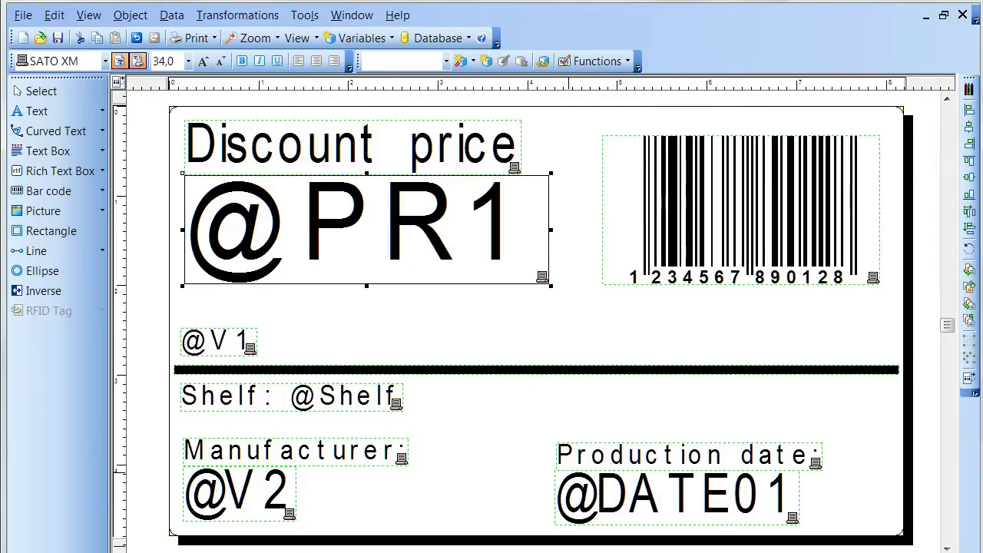
# Verify the new 2 kB testlabel.prn is in the Print folder, then minimize Explorer.
pyautogui.click(307, 537)
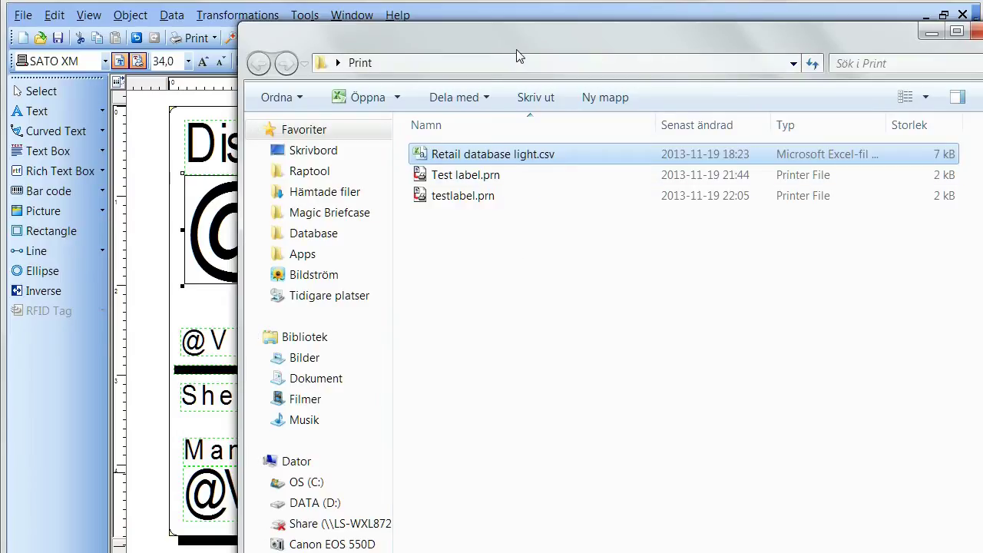
pyautogui.moveTo(517, 56); pyautogui.dragTo(527, 138)
pyautogui.click(492, 284)
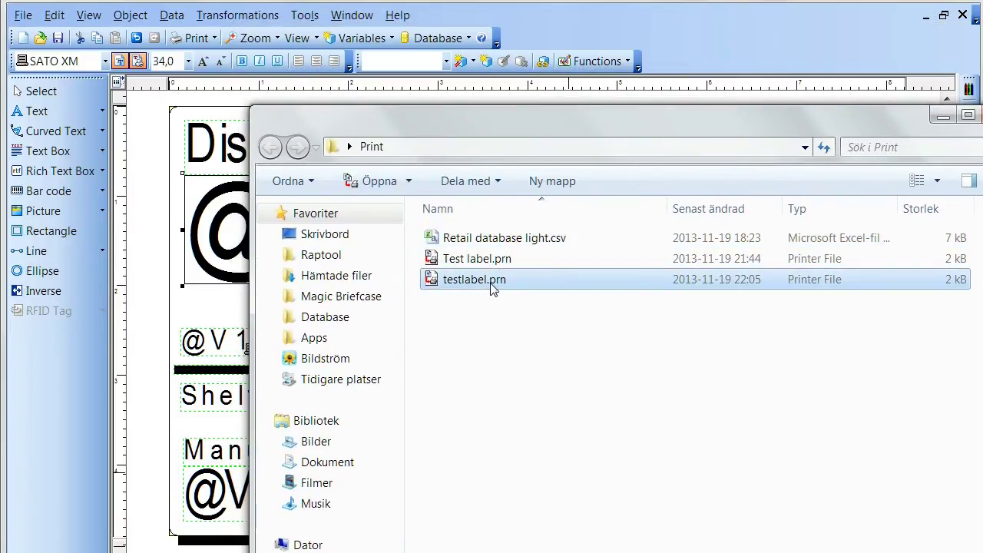
pyautogui.click(943, 115)
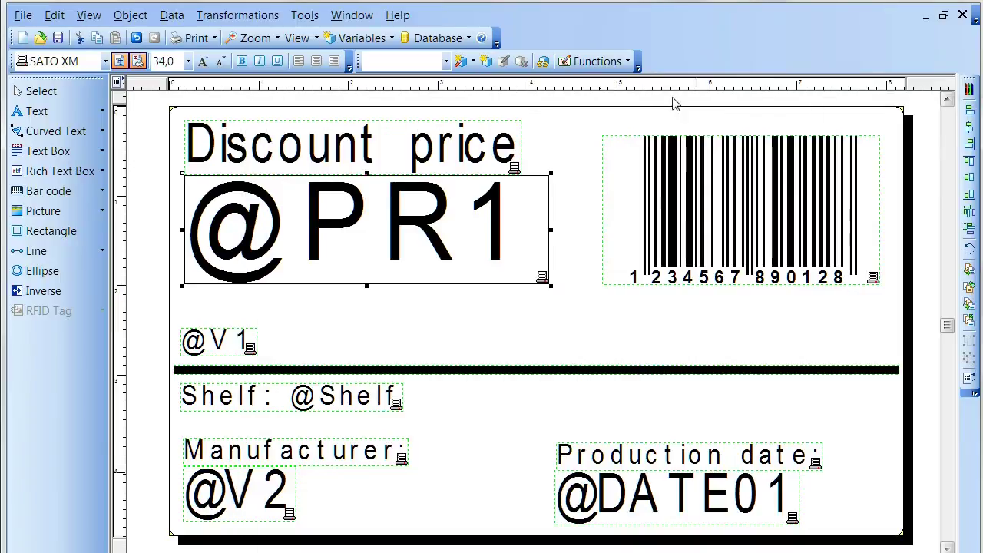
pyautogui.hotkey('alt', 'Tab')
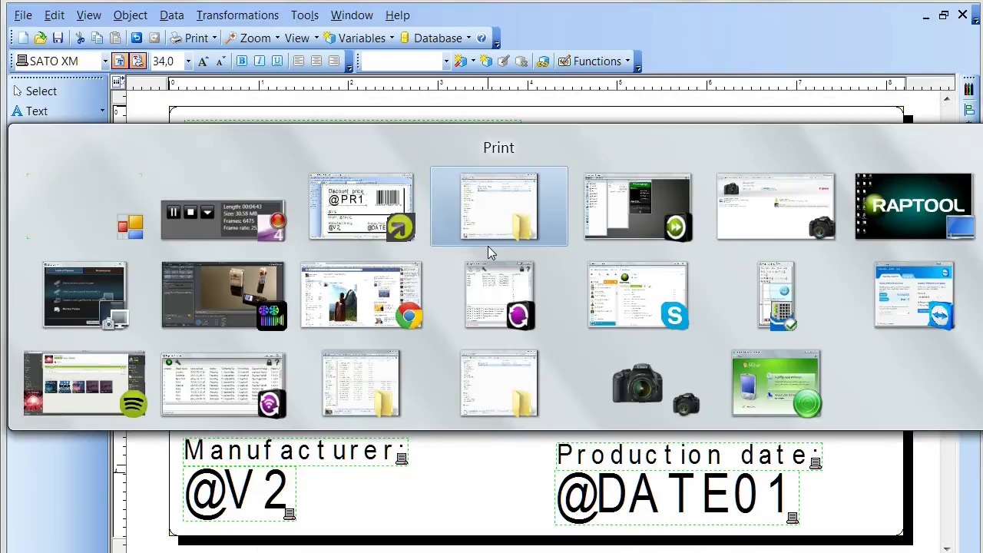
# Create new Print1 settings that import the testlabel.prn label file.
pyautogui.hotkey('alt', 'Tab')
pyautogui.hotkey('alt', 'Tab')
pyautogui.hotkey('alt', 'Tab')
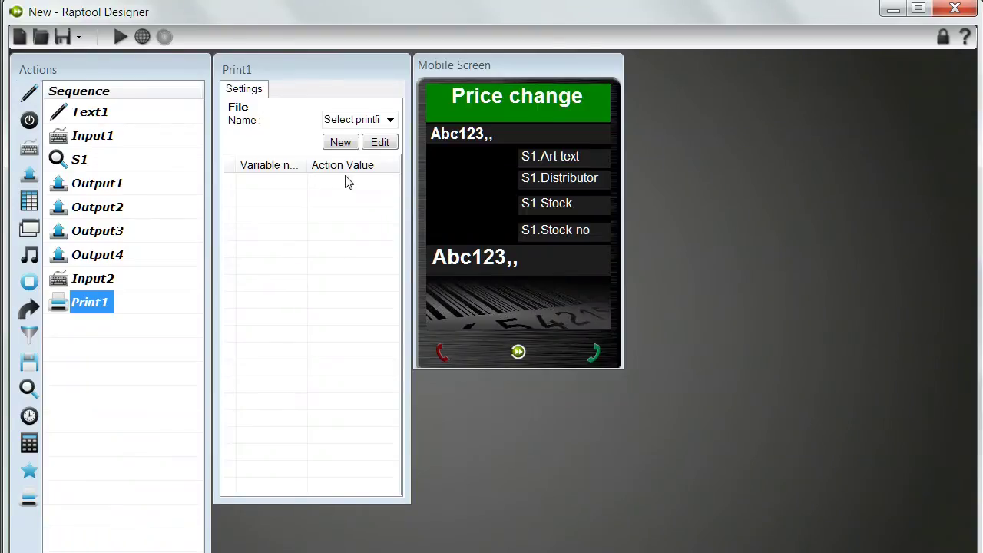
pyautogui.click(340, 143)
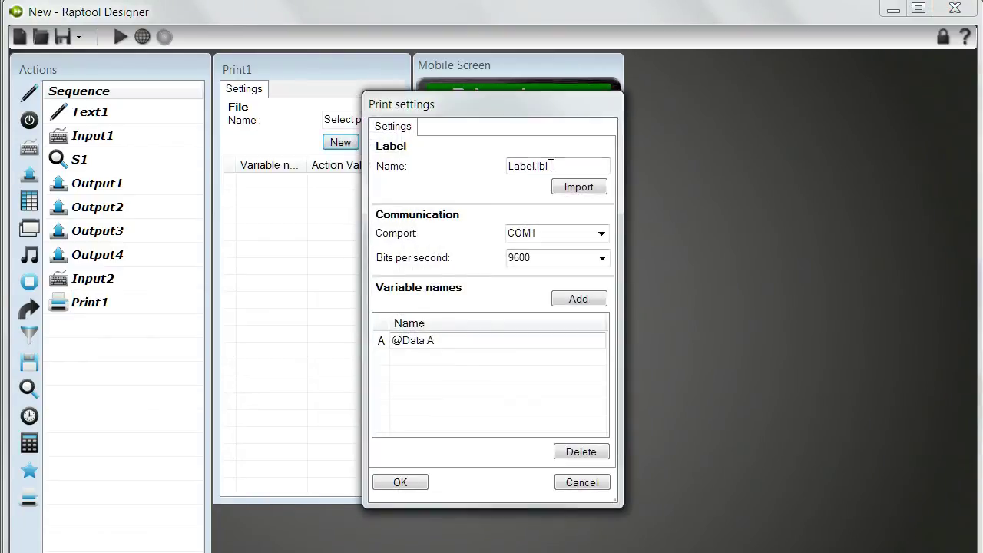
pyautogui.click(578, 188)
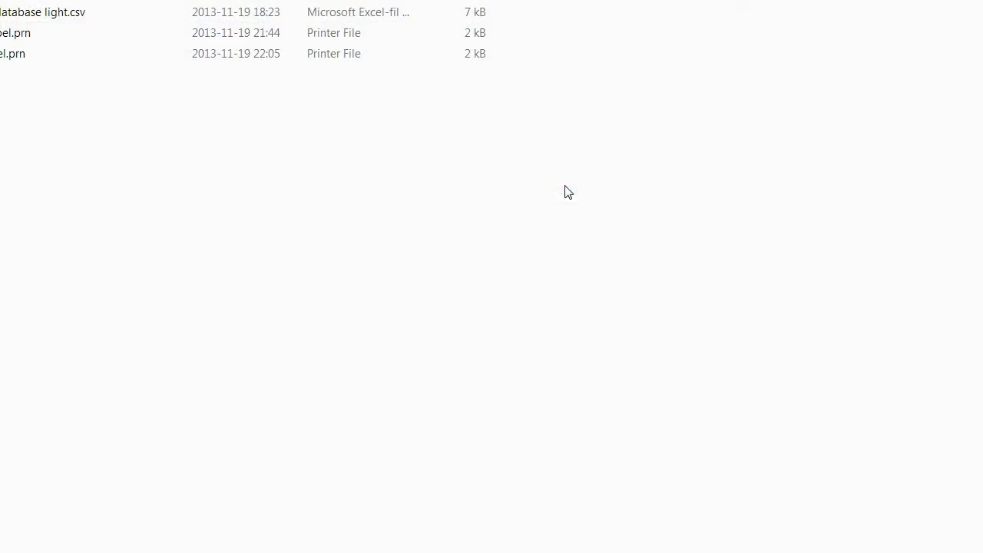
pyautogui.click(1, 60)
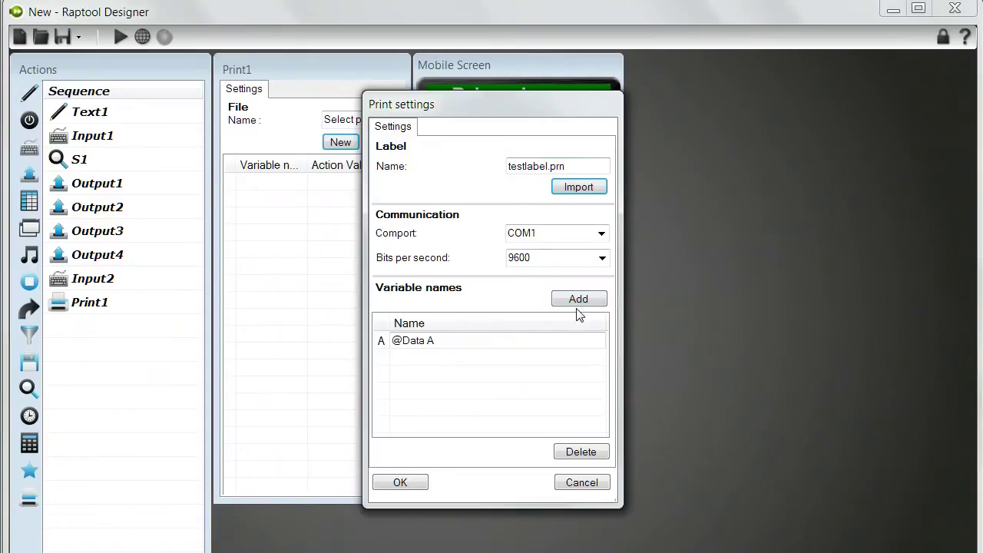
# Add five more variable name rows to the print settings.
pyautogui.click(569, 301)
pyautogui.click(569, 301)
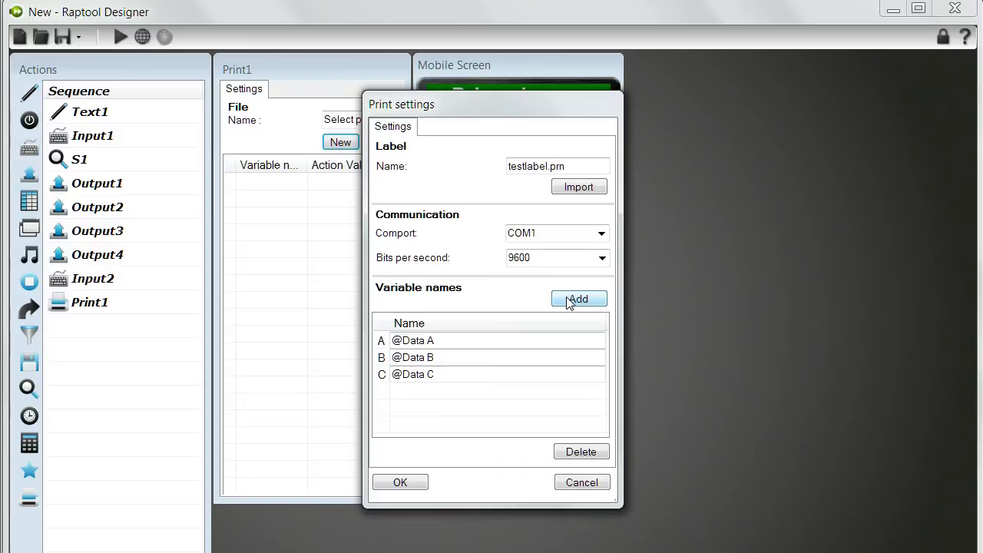
pyautogui.click(569, 301)
pyautogui.click(569, 301)
pyautogui.click(569, 301)
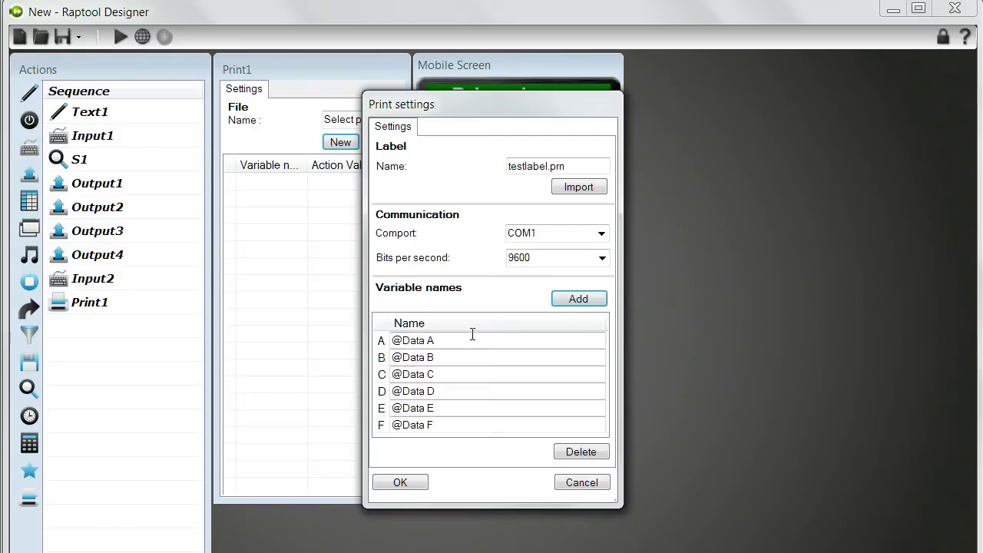
pyautogui.hotkey('alt', 'Tab')
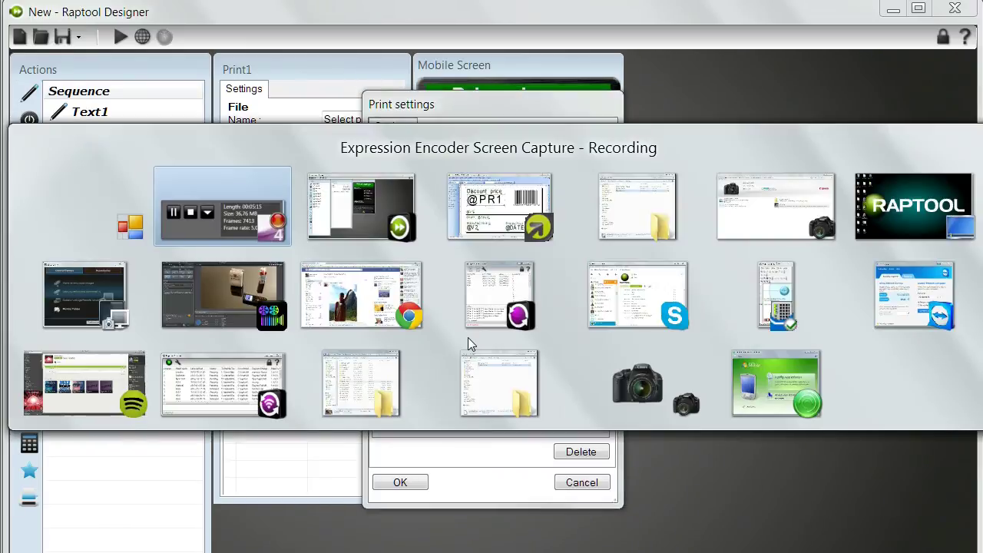
pyautogui.hotkey('alt', 'Tab')
pyautogui.hotkey('alt', 'Tab')
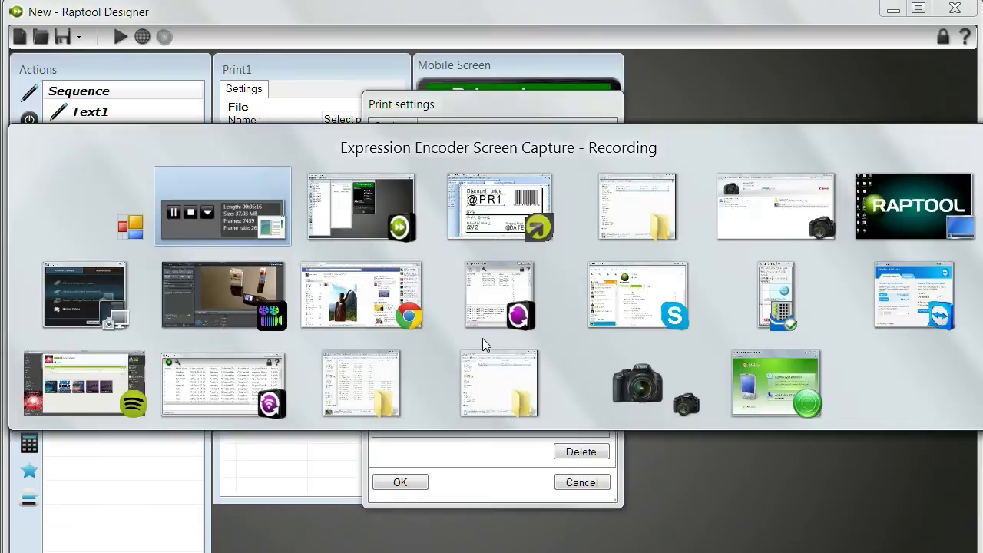
pyautogui.hotkey('alt', 'Tab')
pyautogui.hotkey('alt', 'Tab')
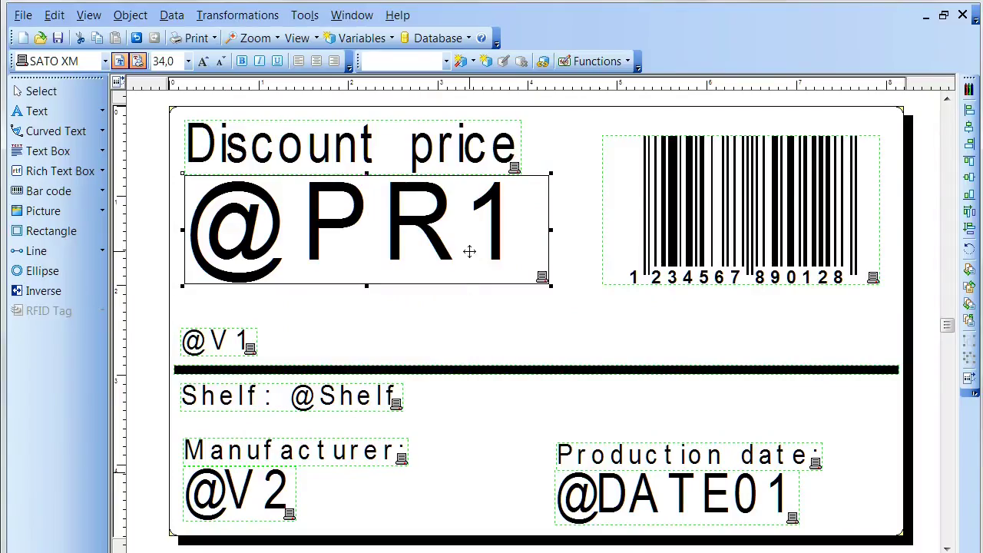
pyautogui.doubleClick(469, 251)
pyautogui.moveTo(403, 244); pyautogui.dragTo(261, 229)
pyautogui.hotkey('ctrl', 'c')
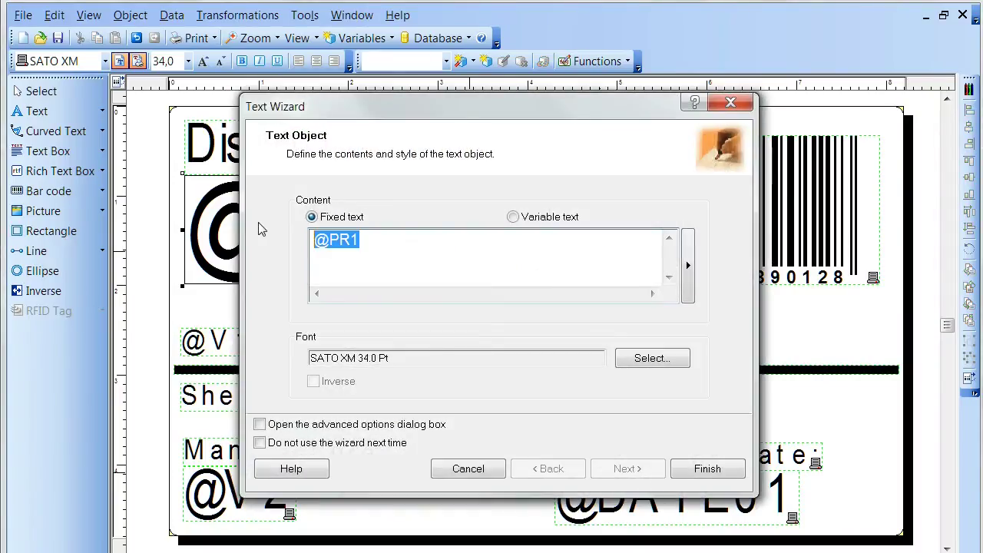
pyautogui.press('End')
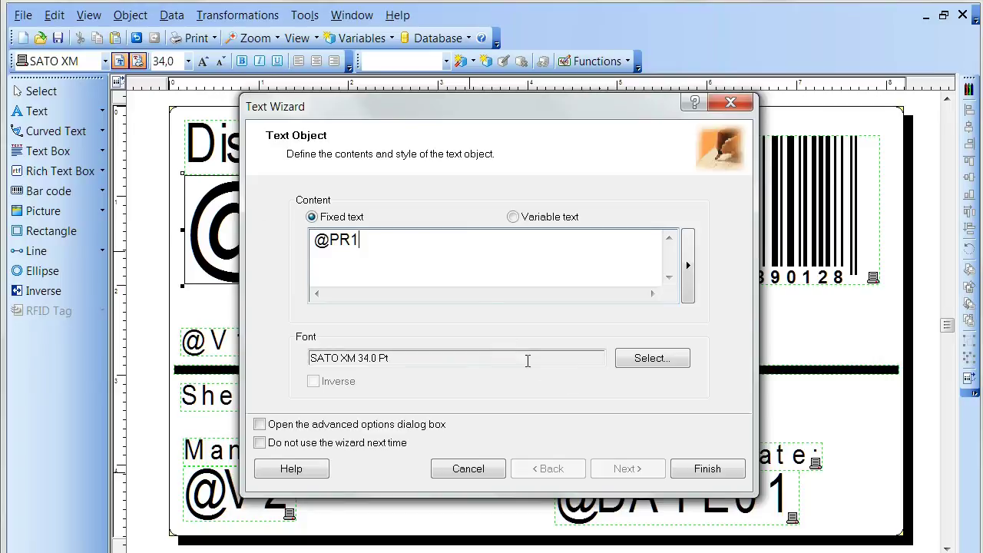
pyautogui.click(484, 468)
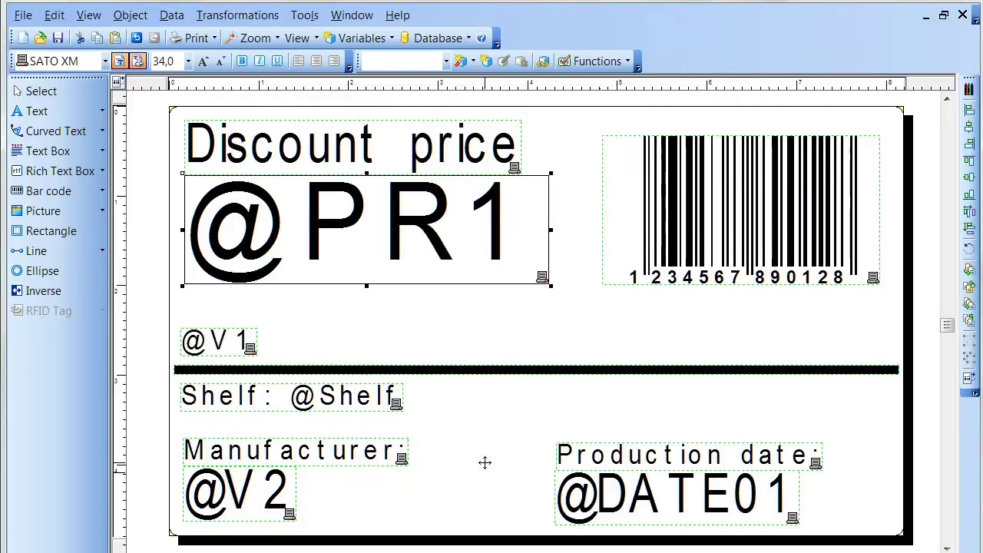
pyautogui.hotkey('alt', 'Tab')
pyautogui.click(440, 343)
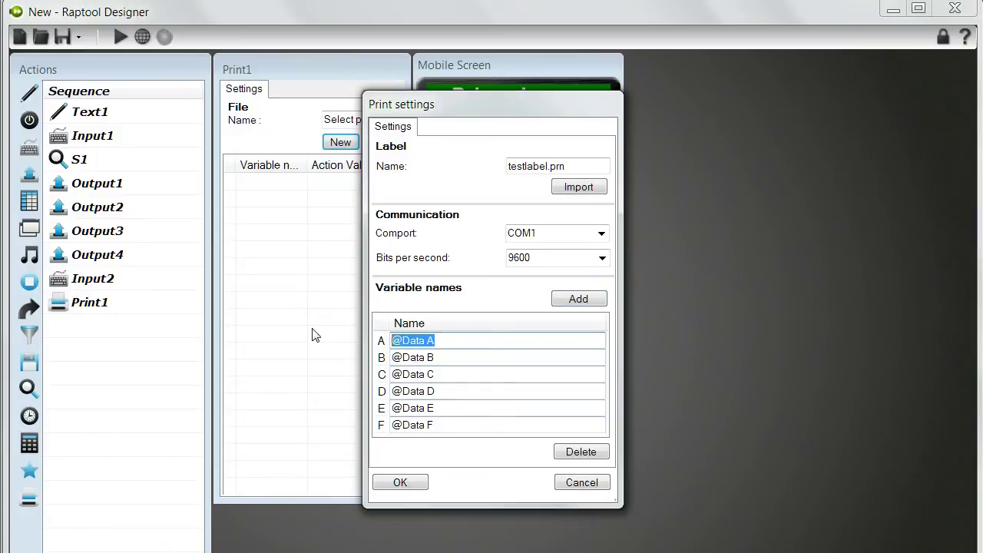
pyautogui.hotkey('ctrl', 'v')
pyautogui.hotkey('alt', 'Tab')
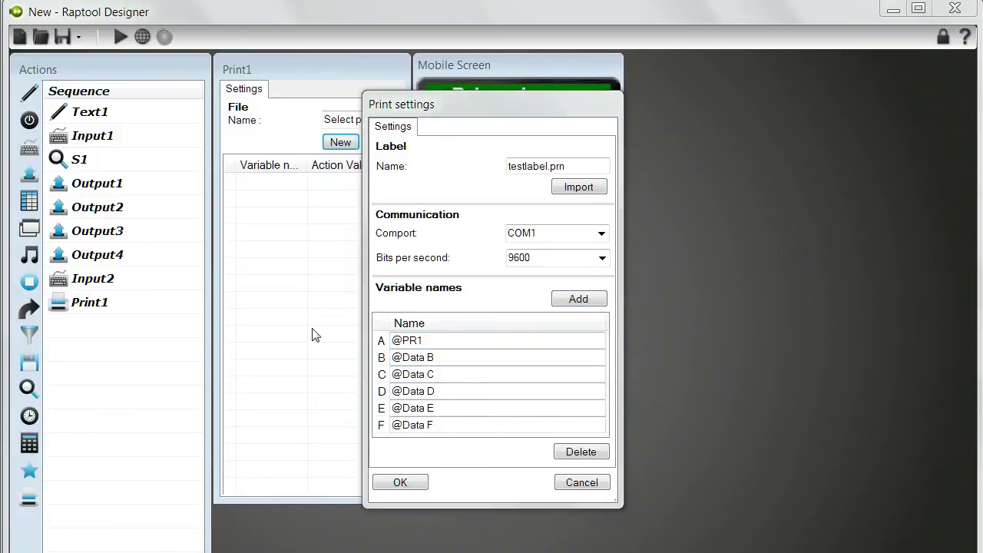
pyautogui.hotkey('alt', 'Tab')
pyautogui.press('Tab')
pyautogui.press('Tab')
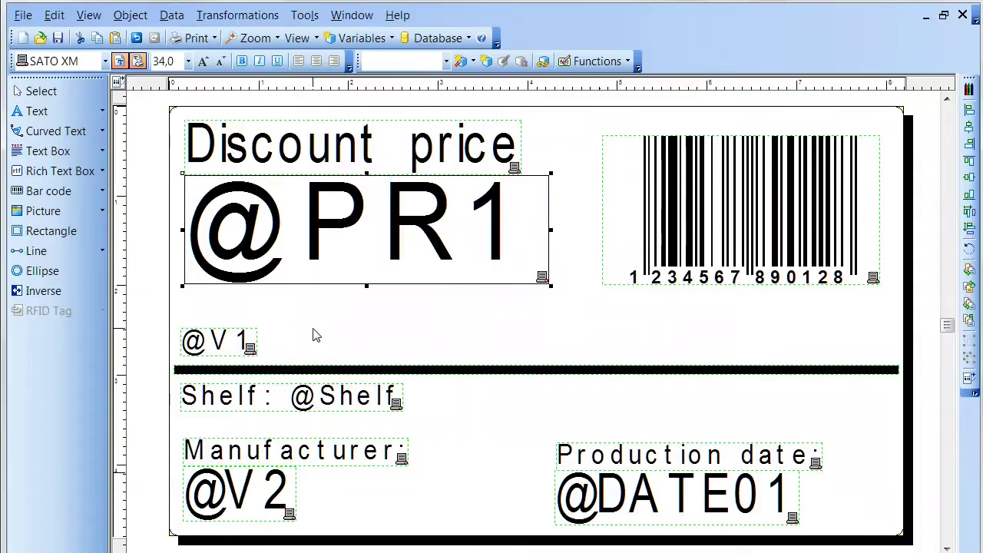
pyautogui.click(263, 491)
pyautogui.doubleClick(263, 491)
pyautogui.doubleClick(399, 244)
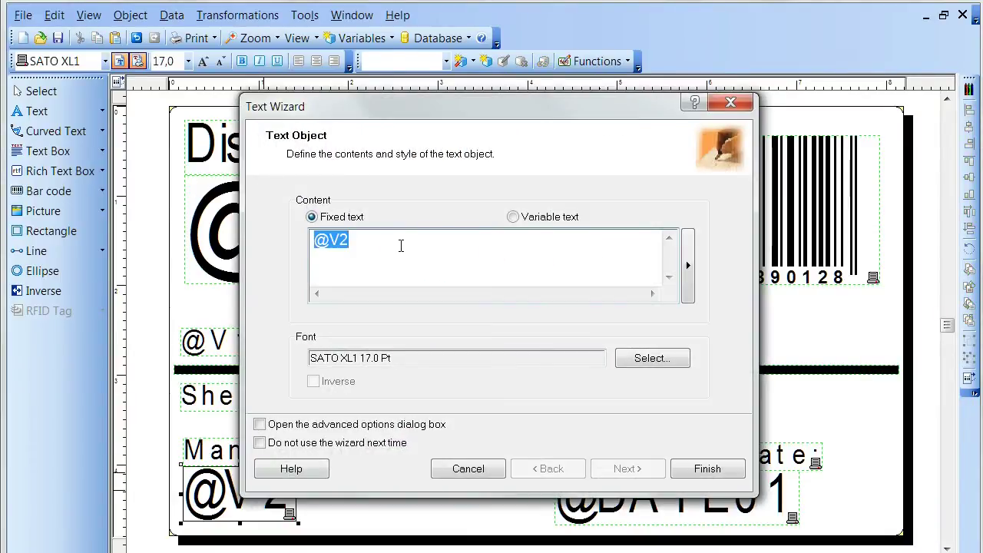
pyautogui.click(394, 245)
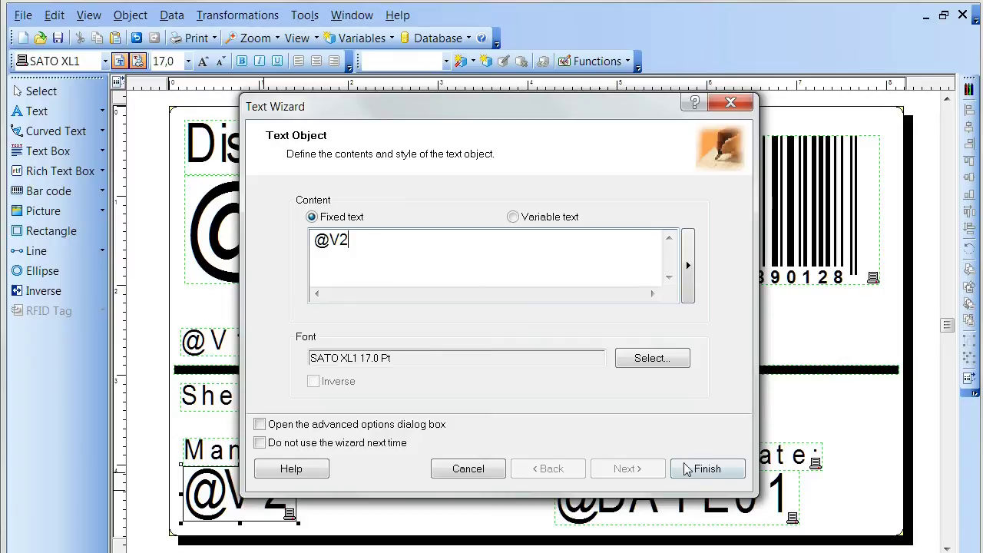
pyautogui.click(469, 468)
pyautogui.hotkey('alt', 'Tab')
pyautogui.hotkey('alt', 'Tab')
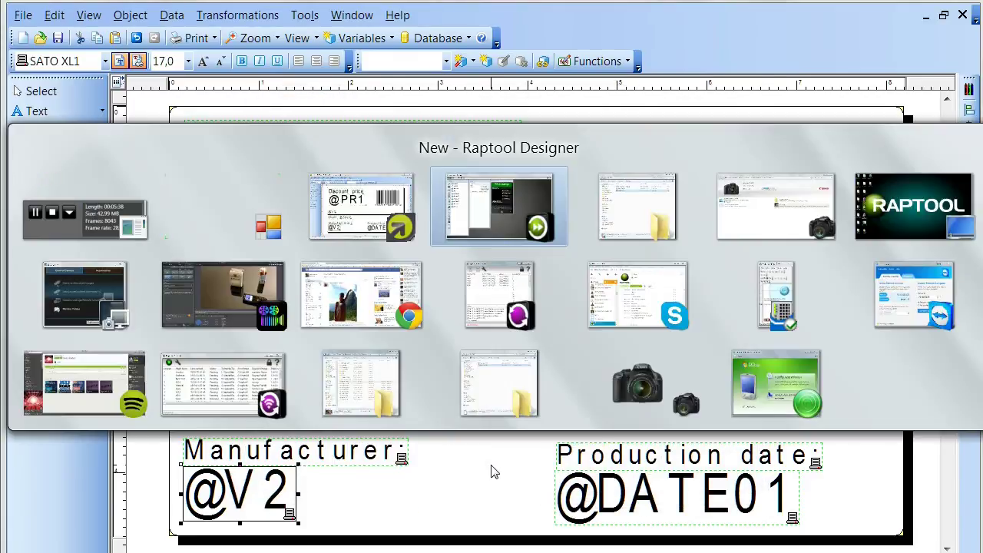
pyautogui.hotkey('alt', 'Tab')
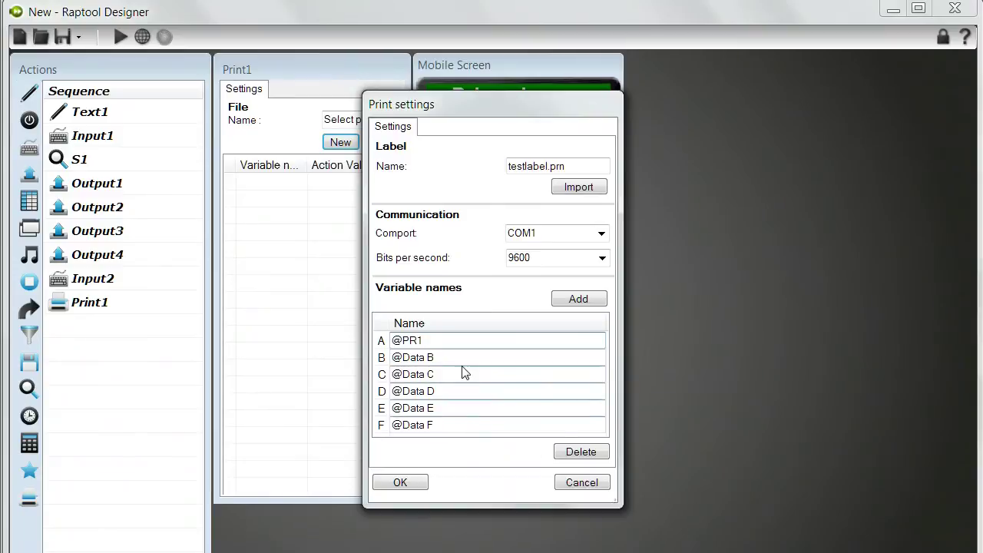
pyautogui.doubleClick(463, 358)
pyautogui.press('BackSpace')
pyautogui.press('BackSpace')
pyautogui.press('BackSpace')
pyautogui.press('BackSpace')
pyautogui.press('BackSpace')
pyautogui.press('BackSpace')
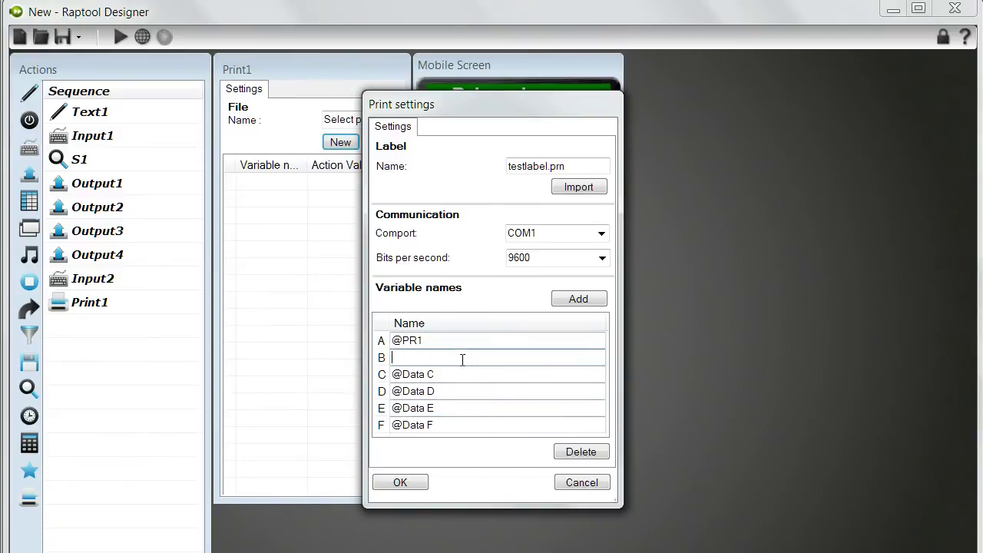
pyautogui.write('@V2')
pyautogui.click(450, 375)
pyautogui.hotkey('alt', 'Tab')
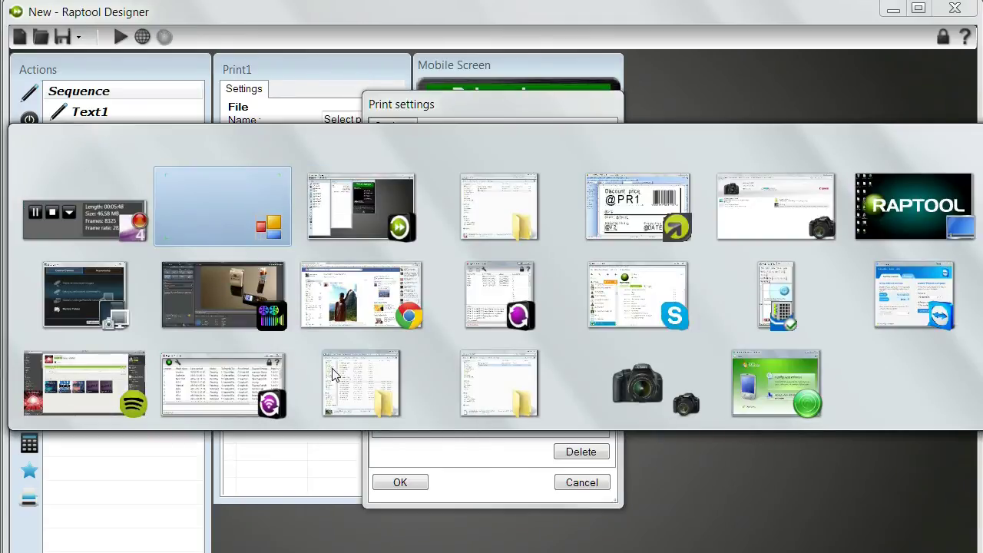
pyautogui.hotkey('alt', 'Tab')
pyautogui.hotkey('alt', 'Tab')
pyautogui.hotkey('alt', 'Tab')
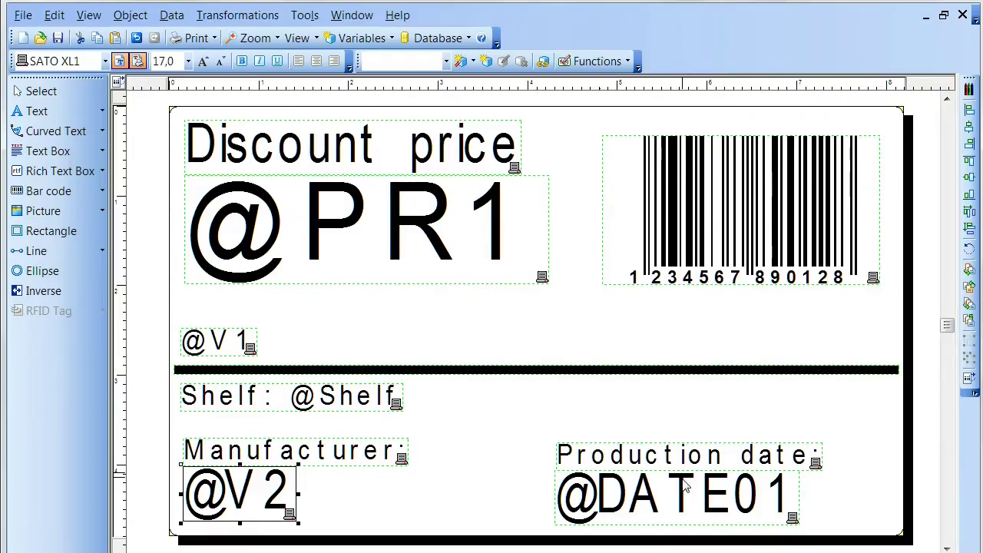
# Copy the barcode value from the label barcode's properties.
pyautogui.click(718, 275)
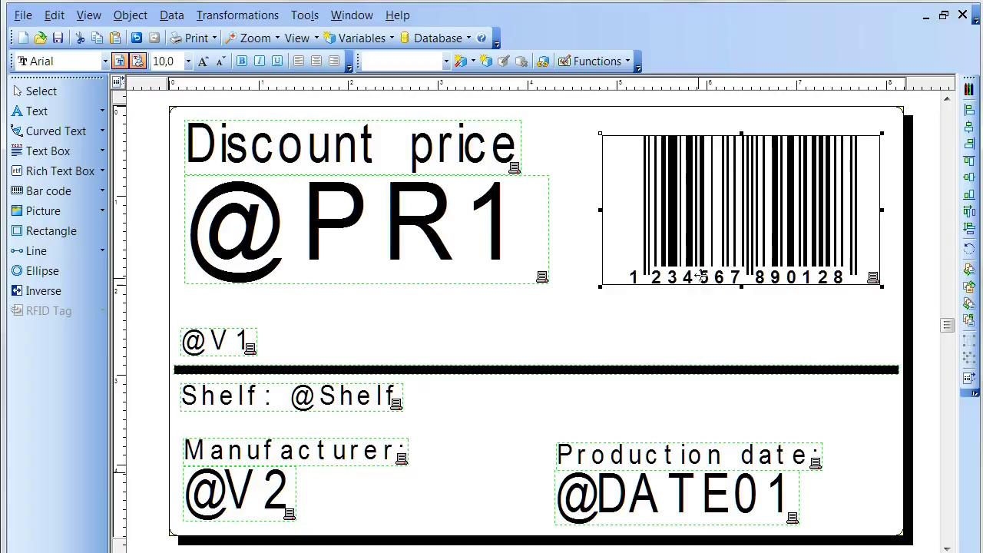
pyautogui.doubleClick(704, 286)
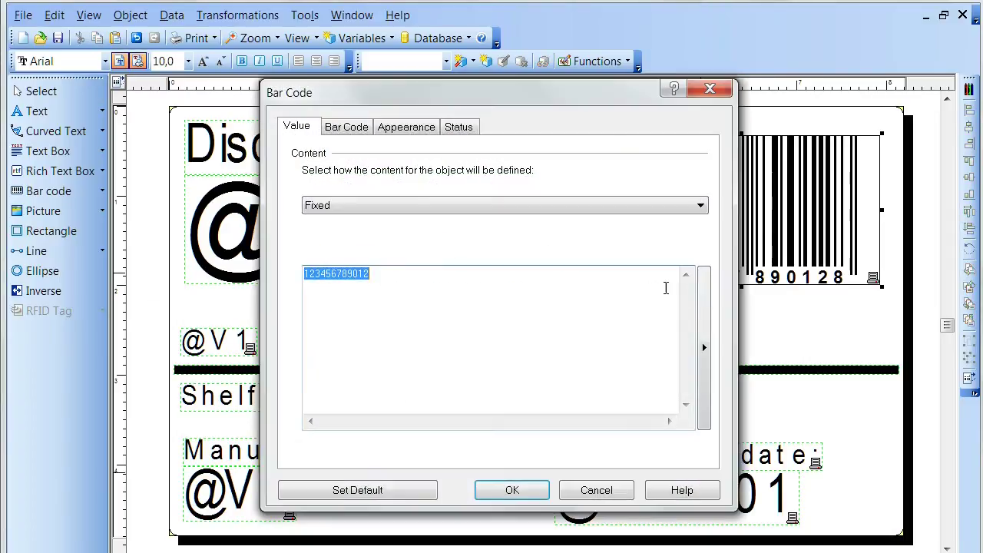
pyautogui.click(401, 269)
pyautogui.moveTo(401, 268); pyautogui.dragTo(267, 267)
pyautogui.hotkey('ctrl', 'c')
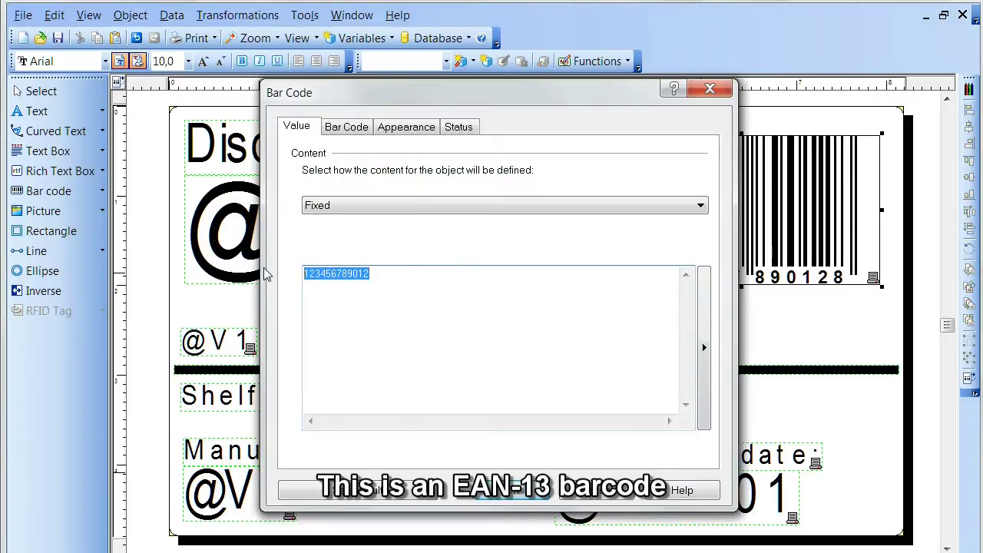
pyautogui.click(378, 323)
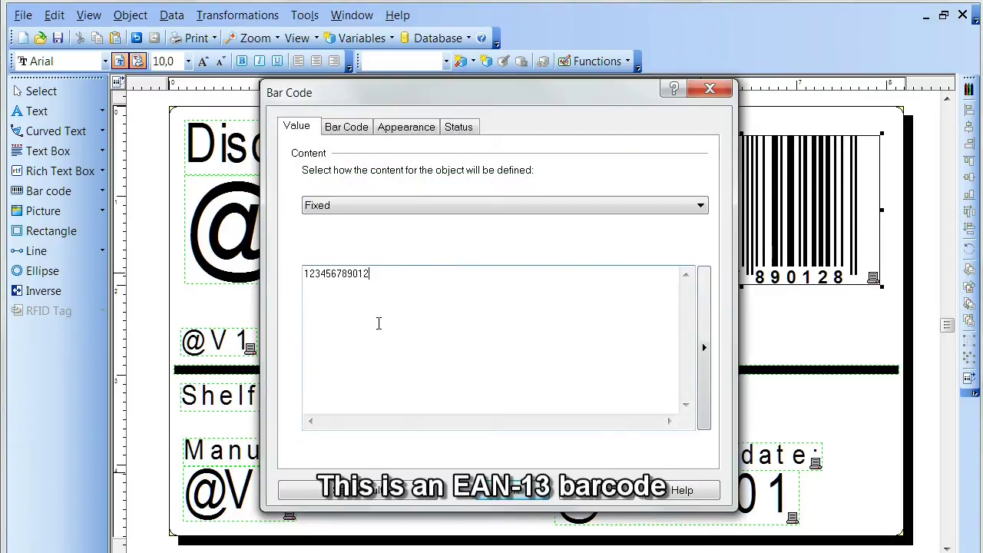
pyautogui.click(585, 496)
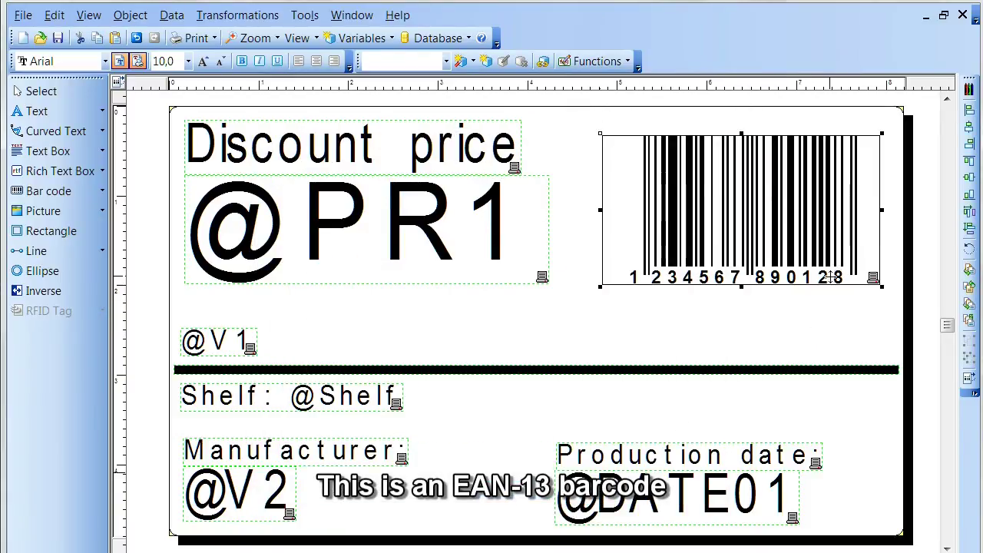
# Paste the barcode value as Print1's third variable and confirm the print settings.
pyautogui.hotkey('alt', 'Tab')
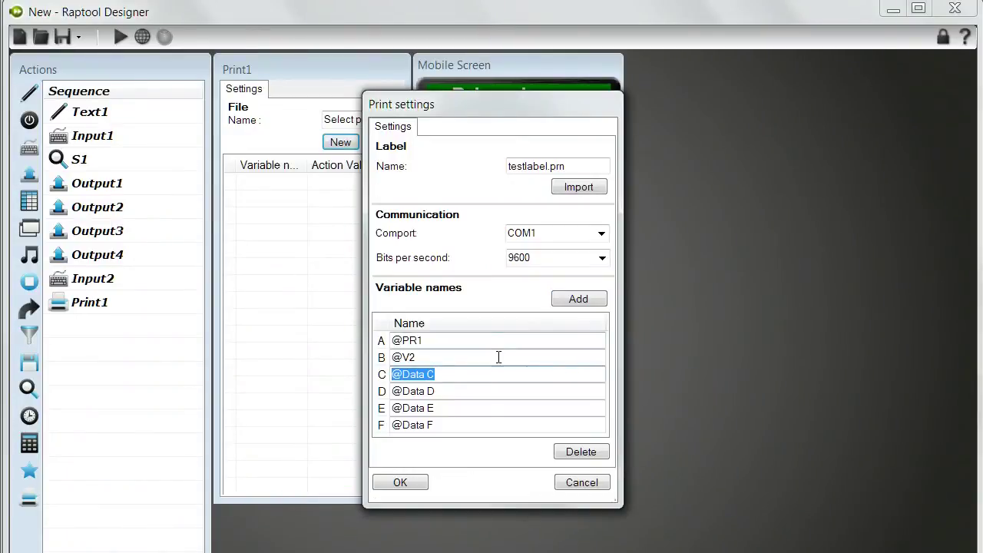
pyautogui.hotkey('ctrl', 'v')
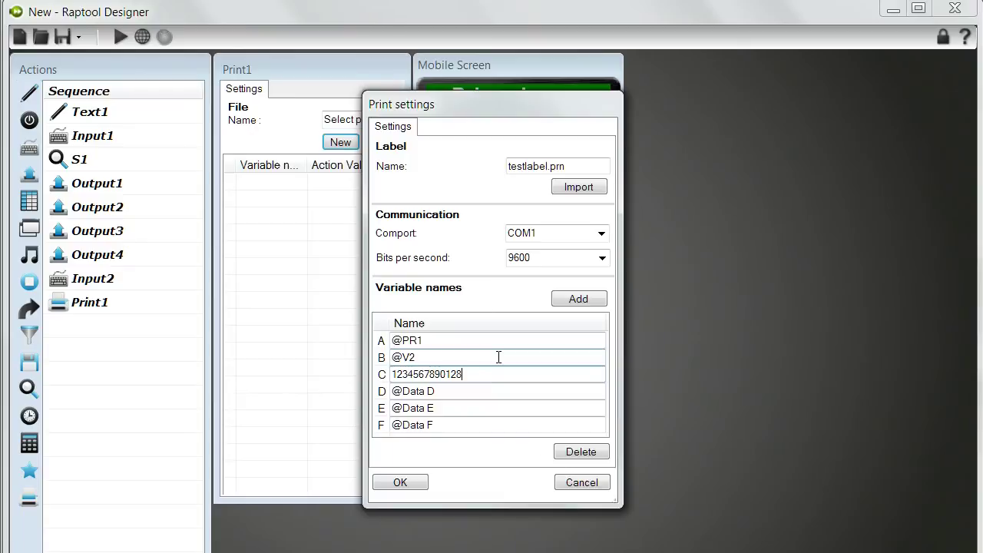
pyautogui.click(401, 483)
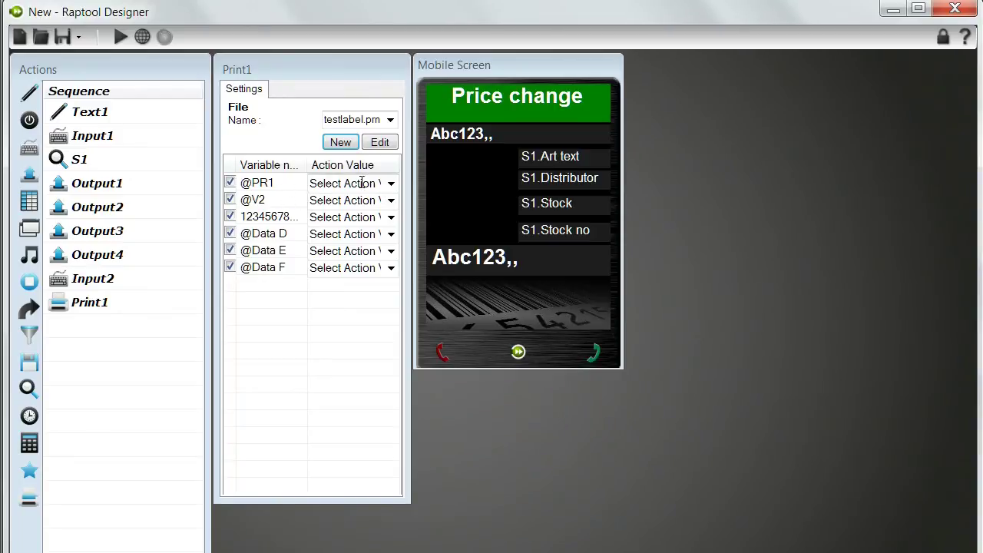
pyautogui.click(391, 185)
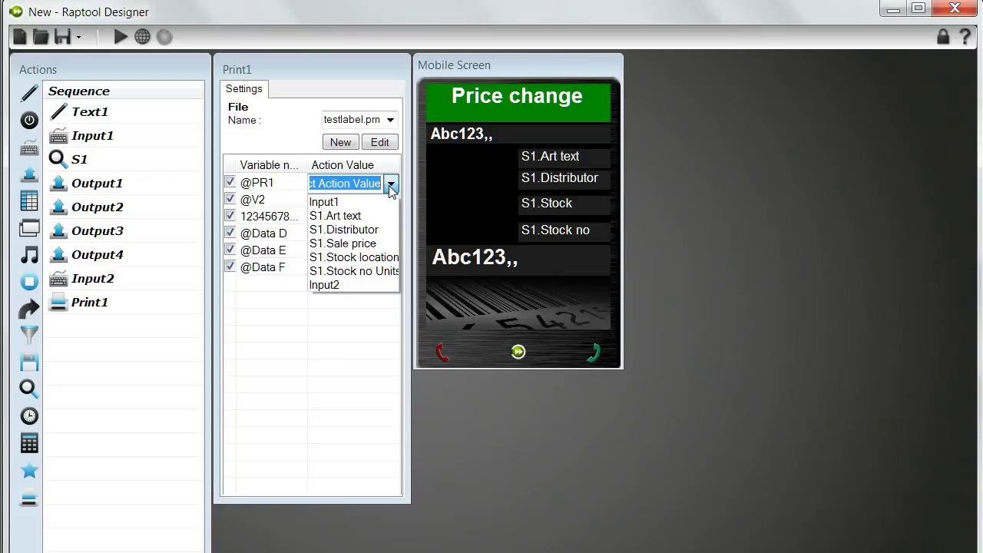
pyautogui.click(349, 285)
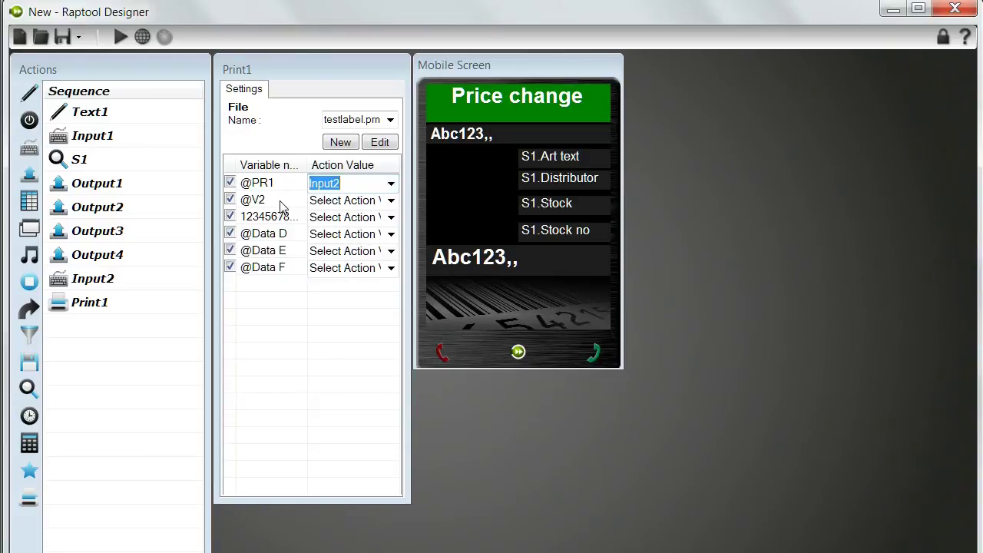
pyautogui.click(390, 200)
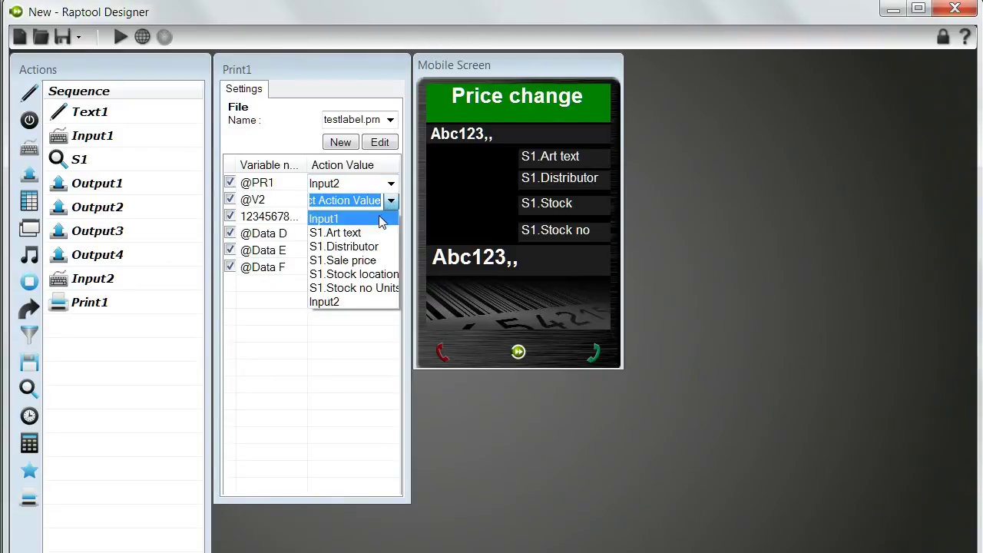
pyautogui.click(378, 247)
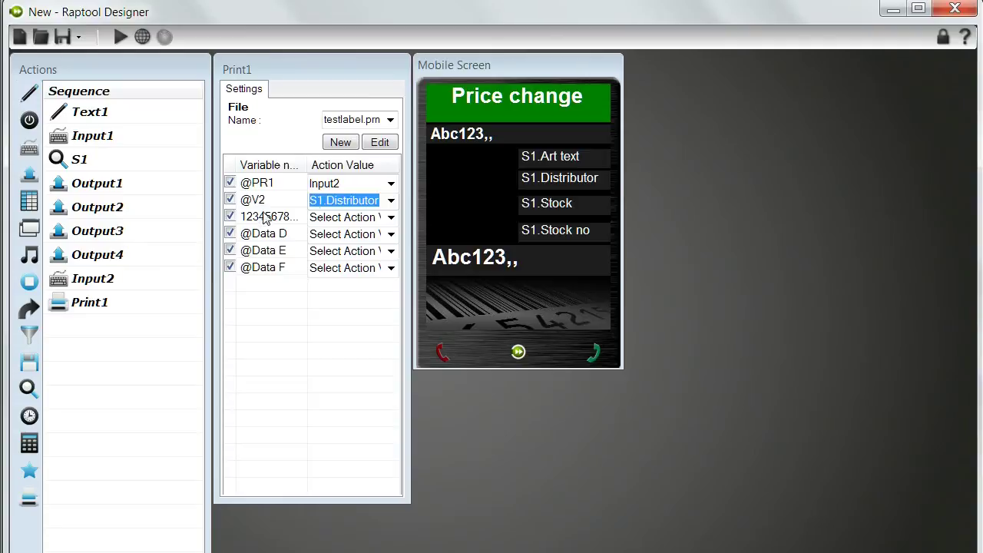
pyautogui.click(391, 217)
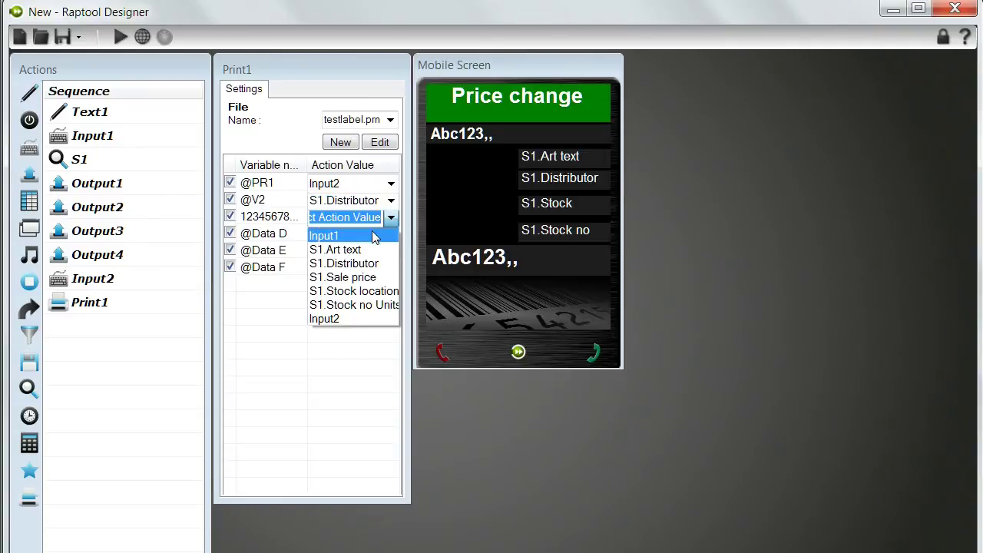
pyautogui.click(375, 237)
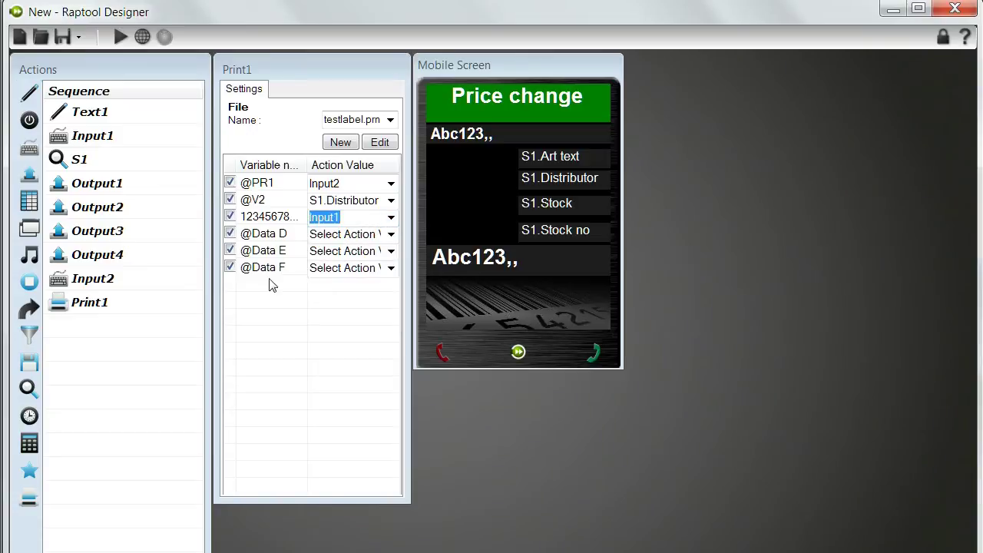
pyautogui.click(67, 310)
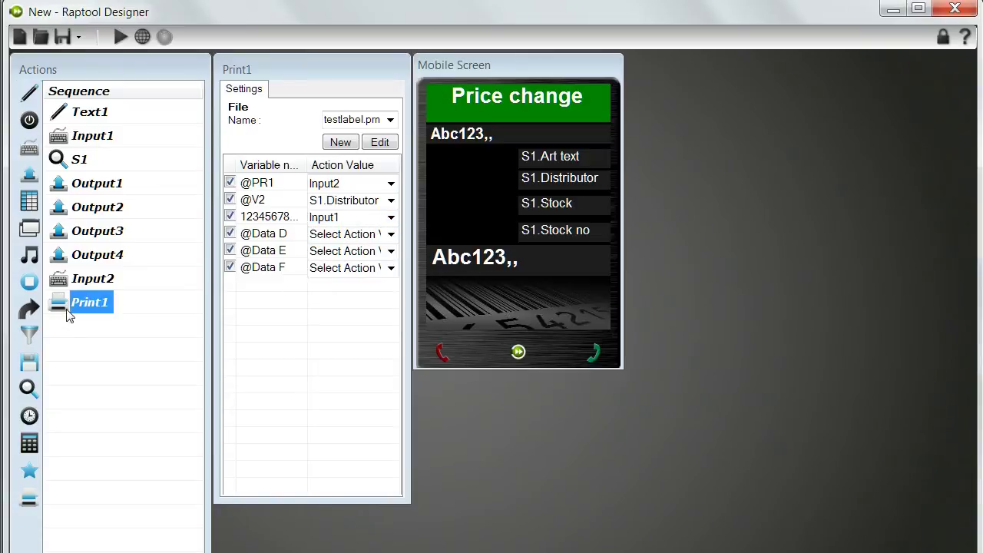
# Append a Goto1 step jumping back to Input1, then save the design with Save as.
pyautogui.click(27, 308)
pyautogui.click(387, 122)
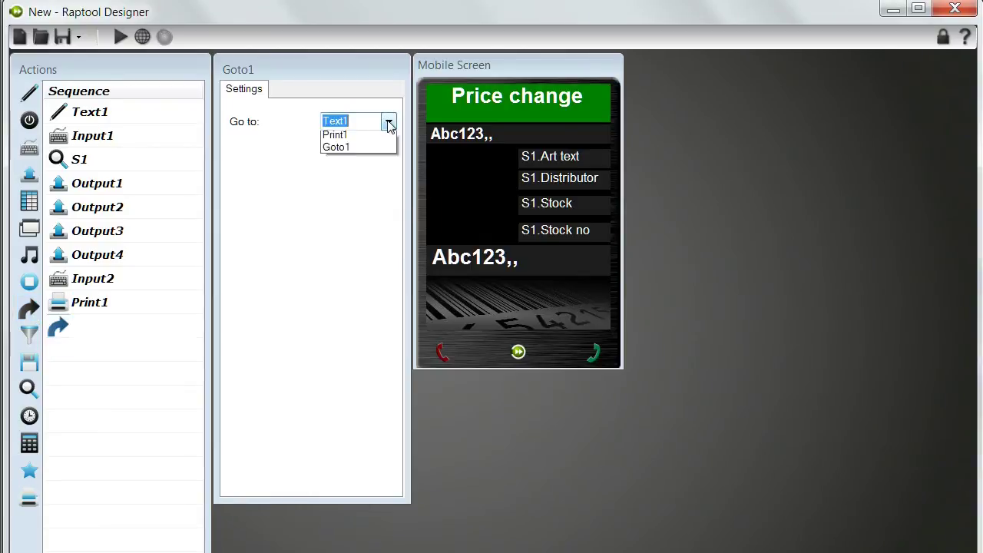
pyautogui.click(367, 149)
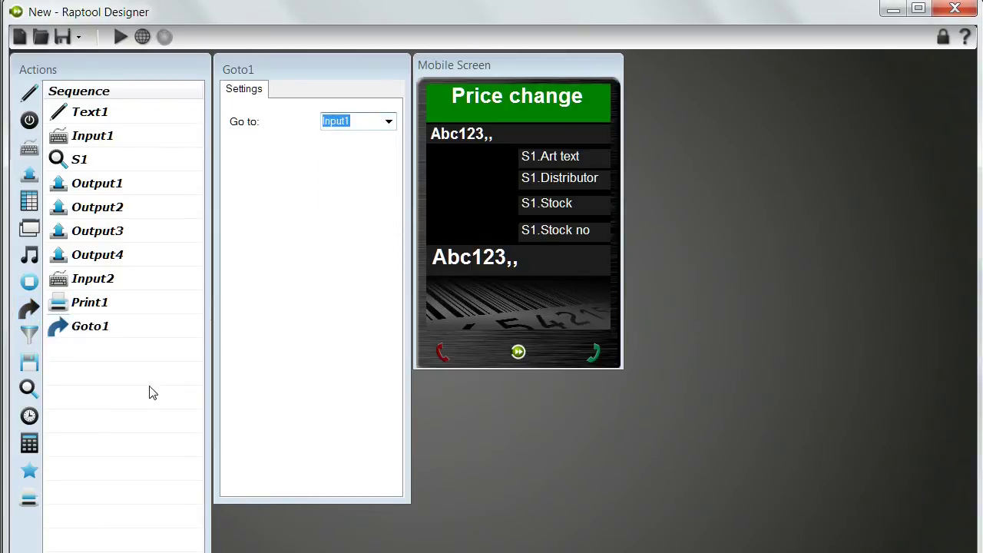
pyautogui.click(95, 303)
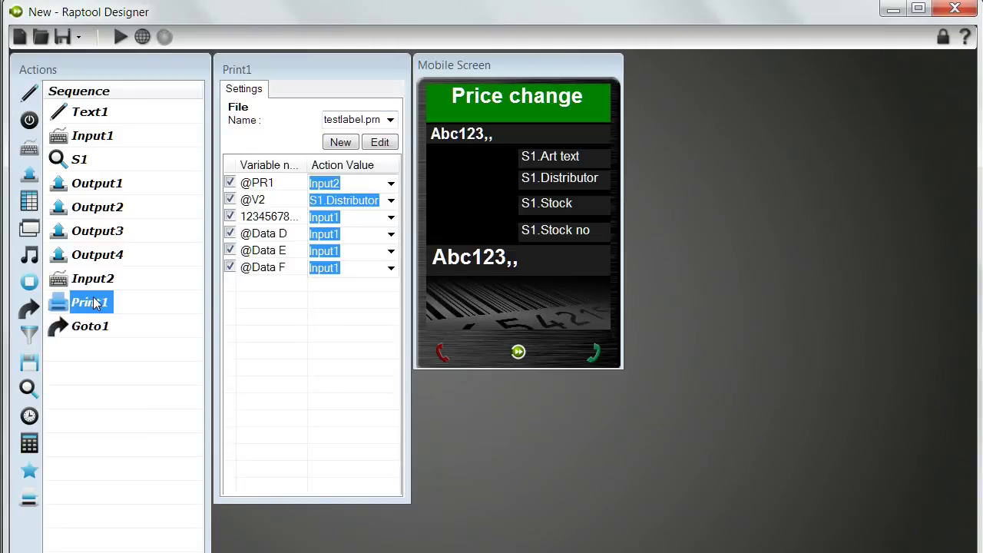
pyautogui.click(79, 38)
pyautogui.click(90, 76)
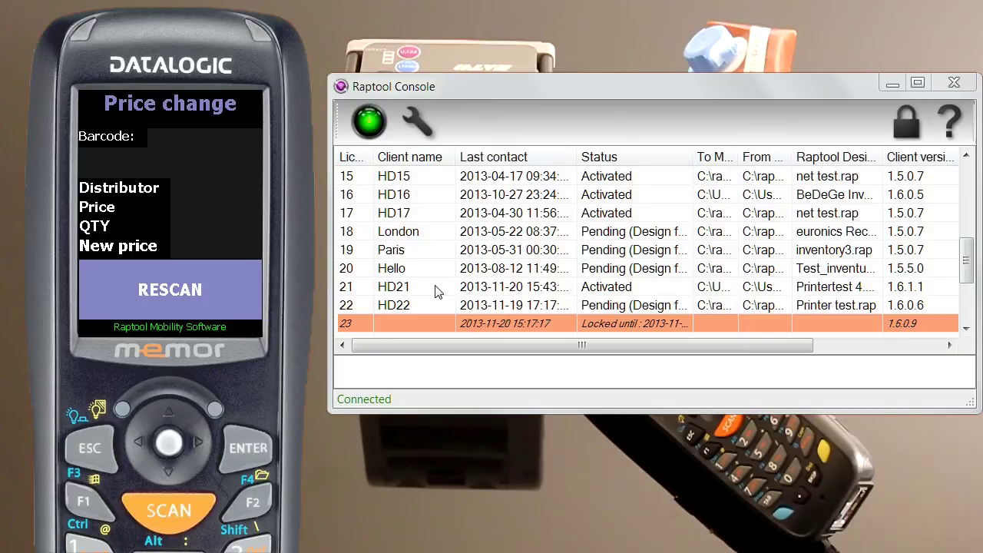
# Replace HD21's design with Desktop > Printer test.rap, update the handheld and acknowledge the import.
pyautogui.doubleClick(435, 289)
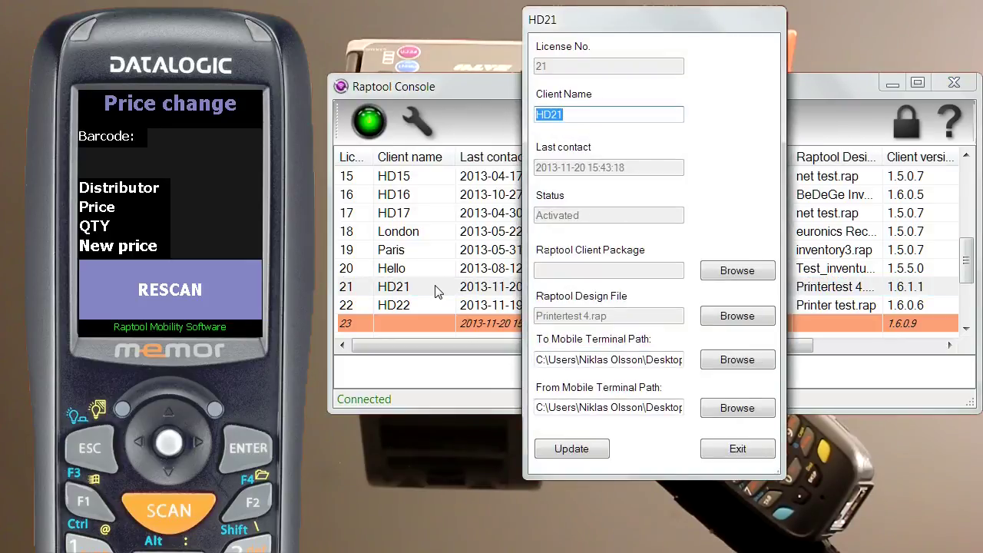
pyautogui.click(716, 316)
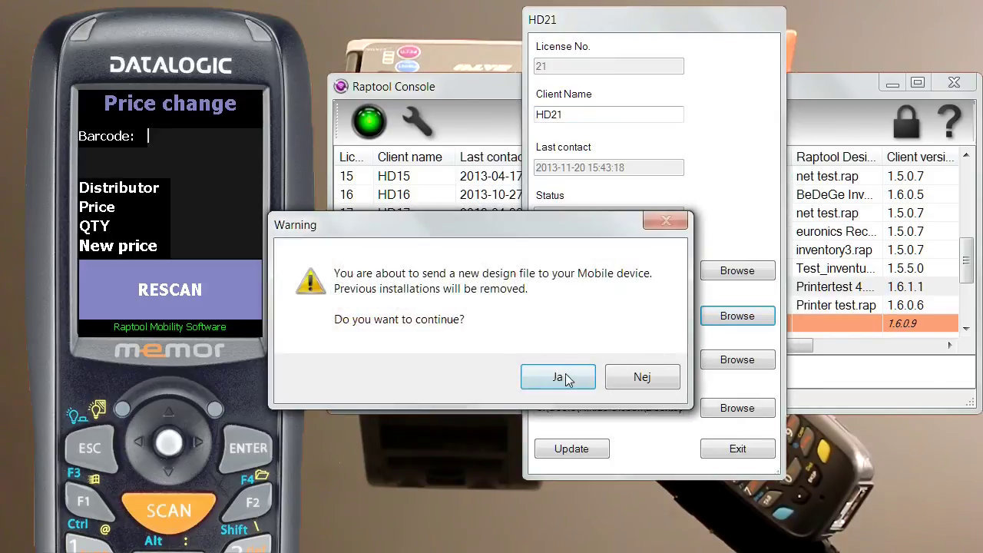
pyautogui.click(566, 377)
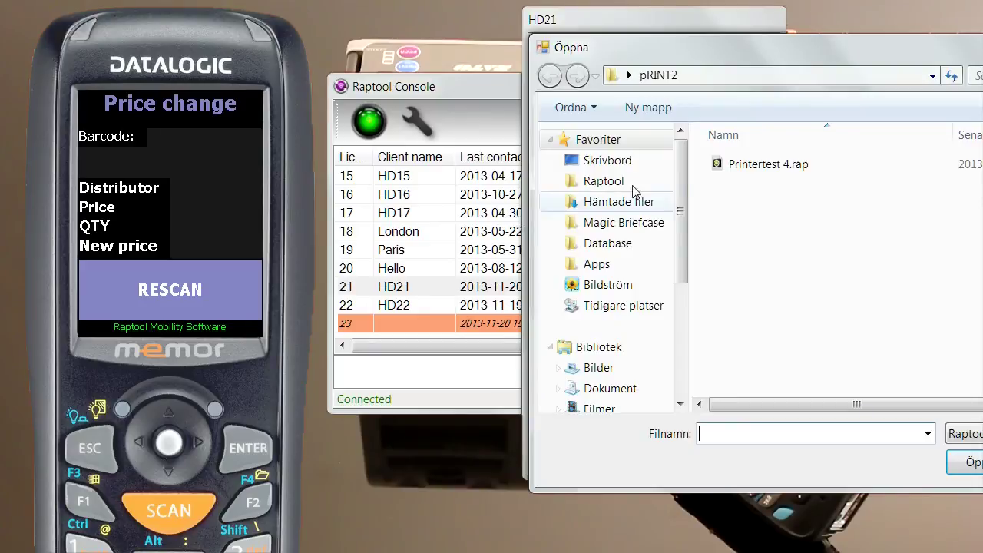
pyautogui.click(625, 162)
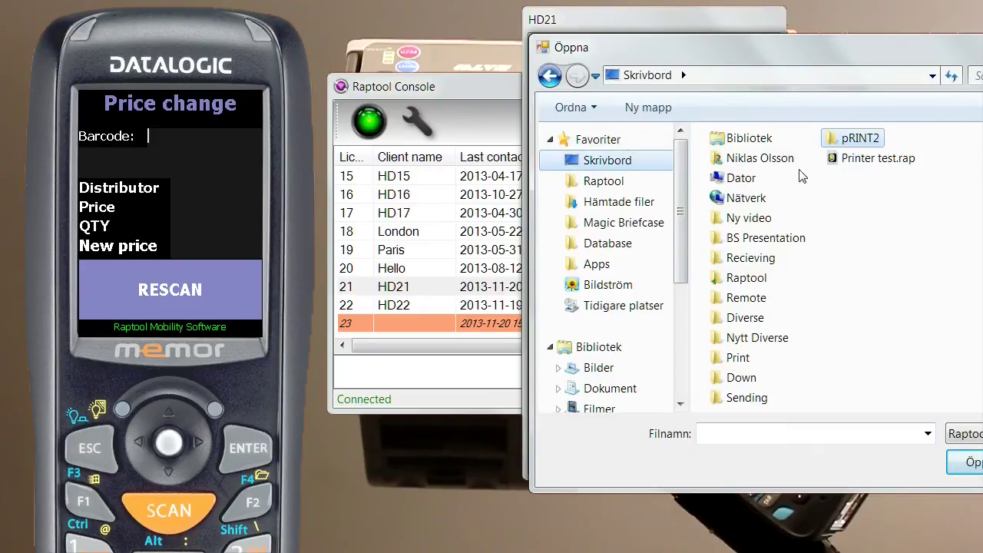
pyautogui.click(841, 164)
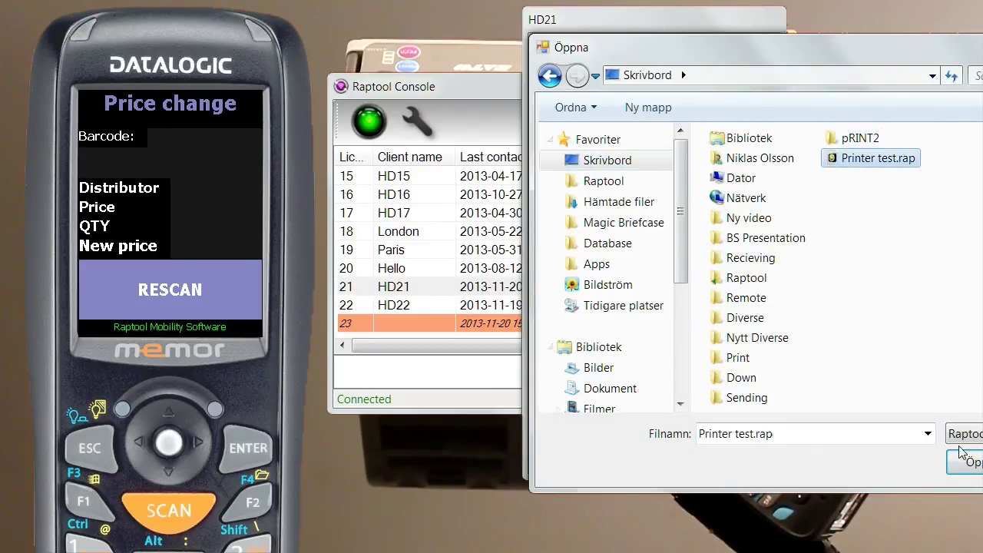
pyautogui.click(969, 461)
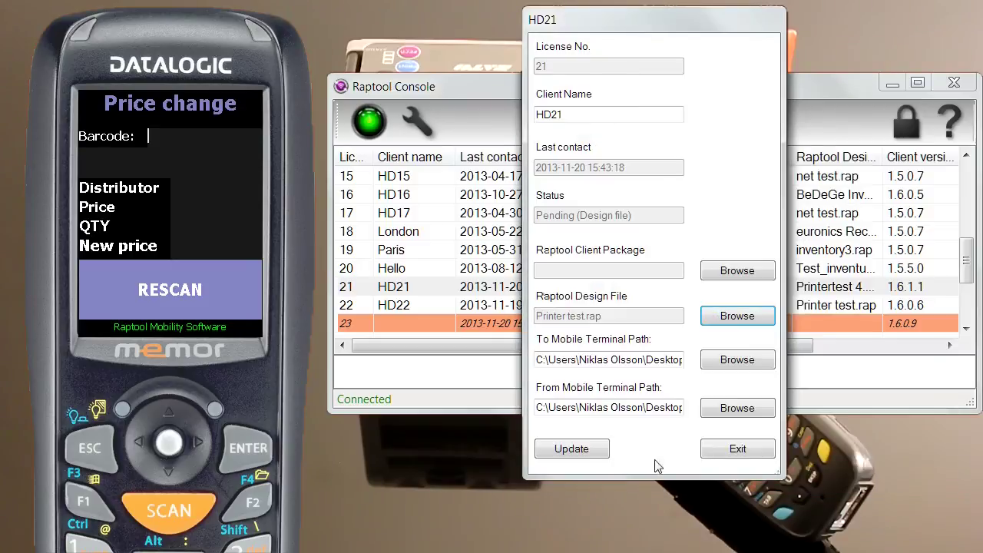
pyautogui.click(582, 450)
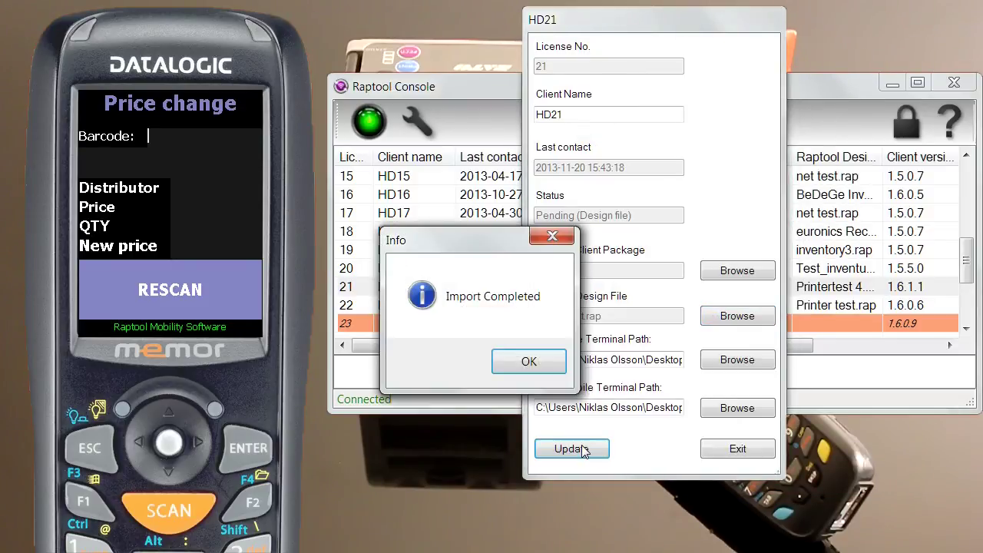
pyautogui.click(533, 361)
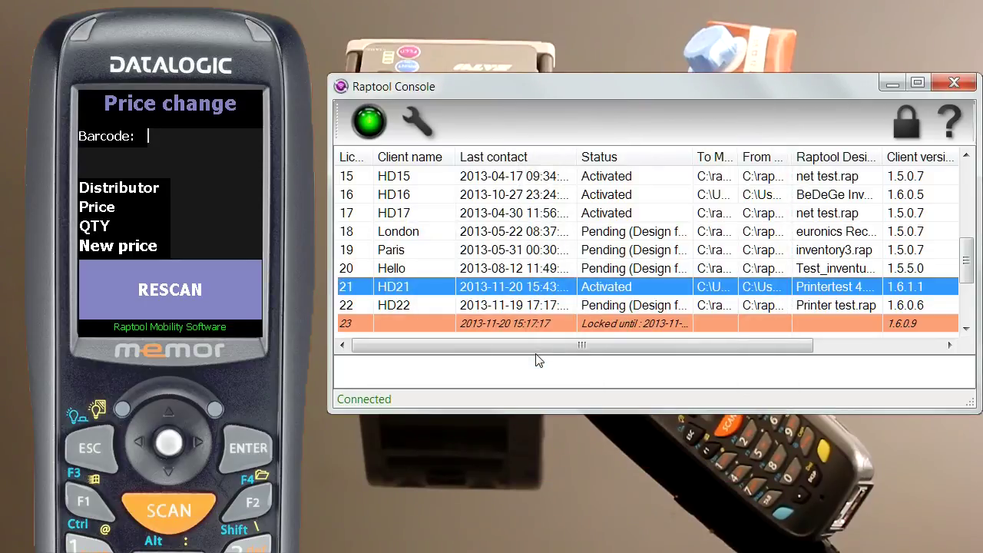